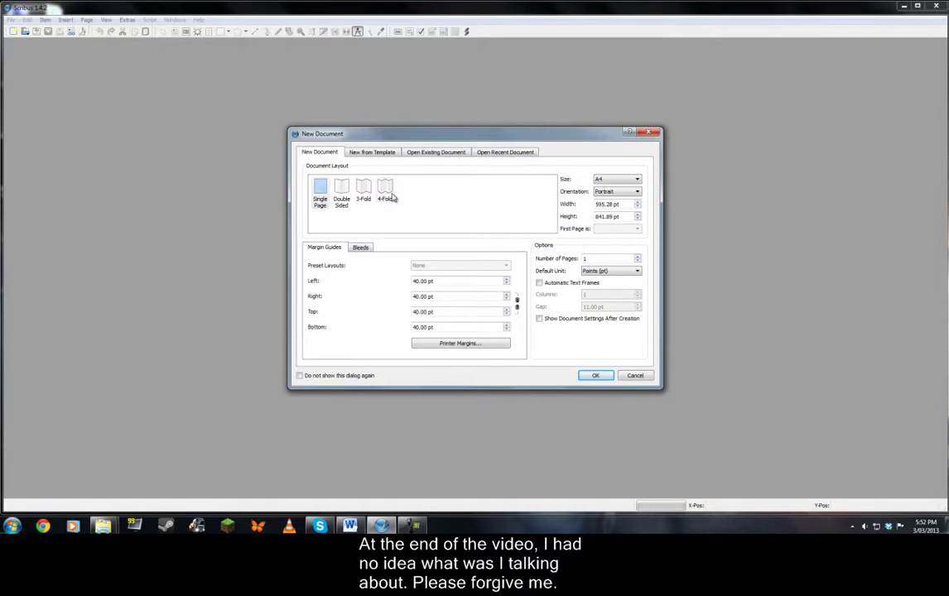
- Browse the brochure, business card, card, newsletter, packaging, PDF presentation and poster templates
click(348, 152)
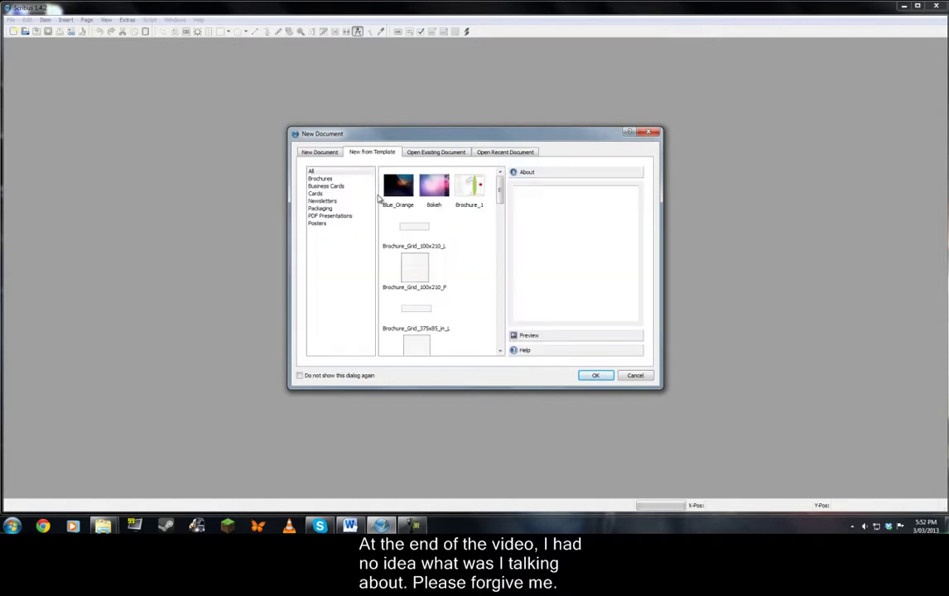
click(340, 180)
click(341, 187)
click(340, 194)
click(333, 202)
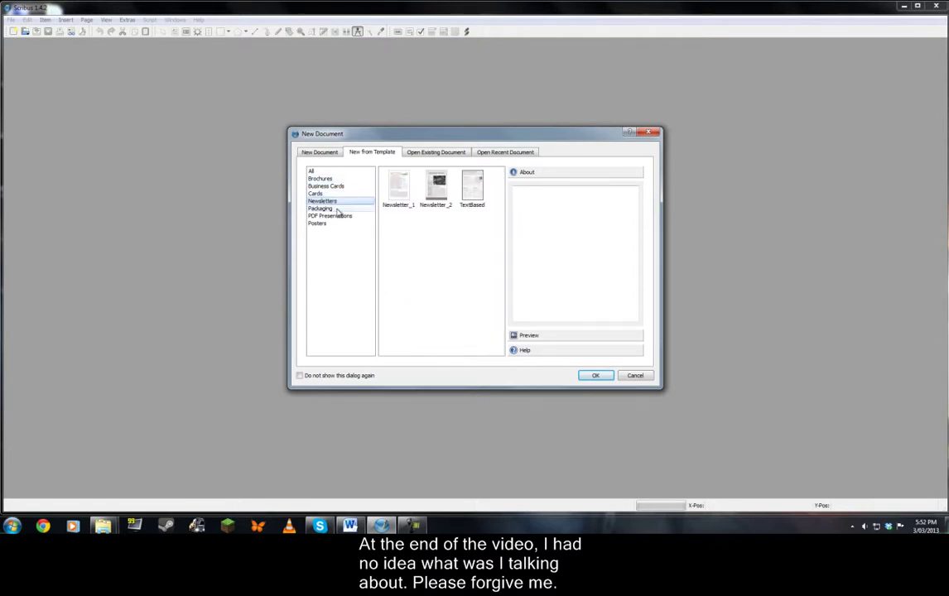
click(337, 209)
click(343, 217)
click(325, 224)
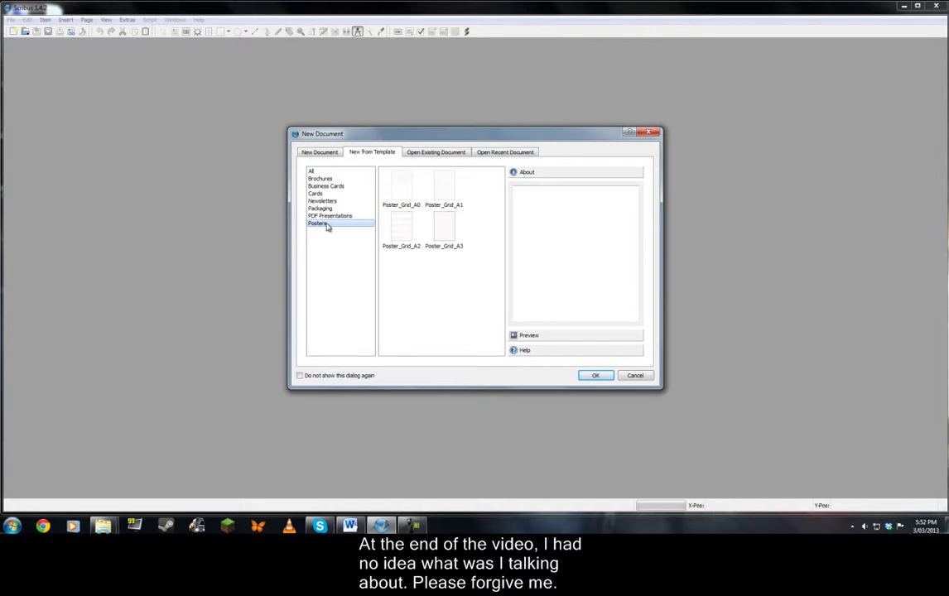
- Look through existing and recent documents, then return to the A4 portrait blank-document settings
click(428, 157)
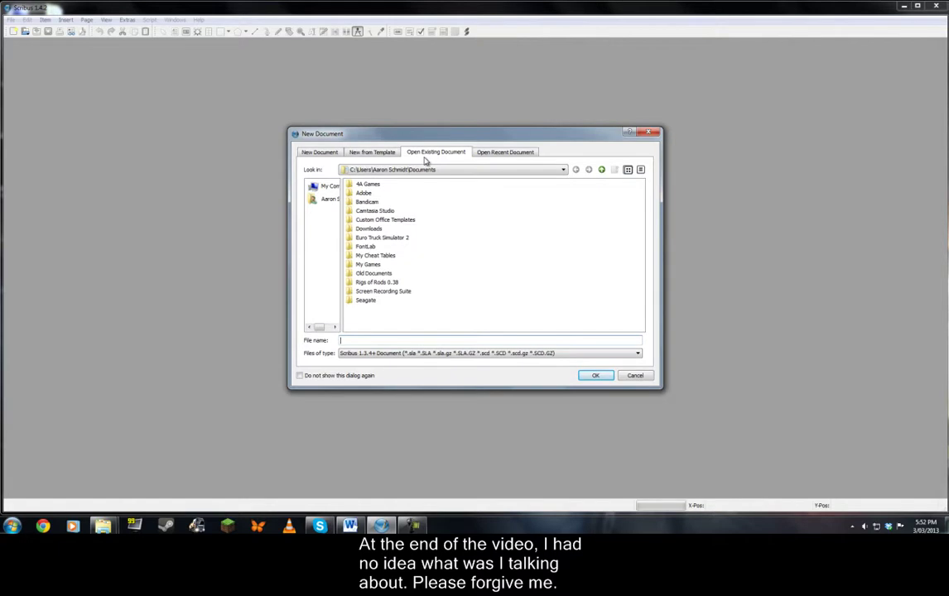
click(481, 155)
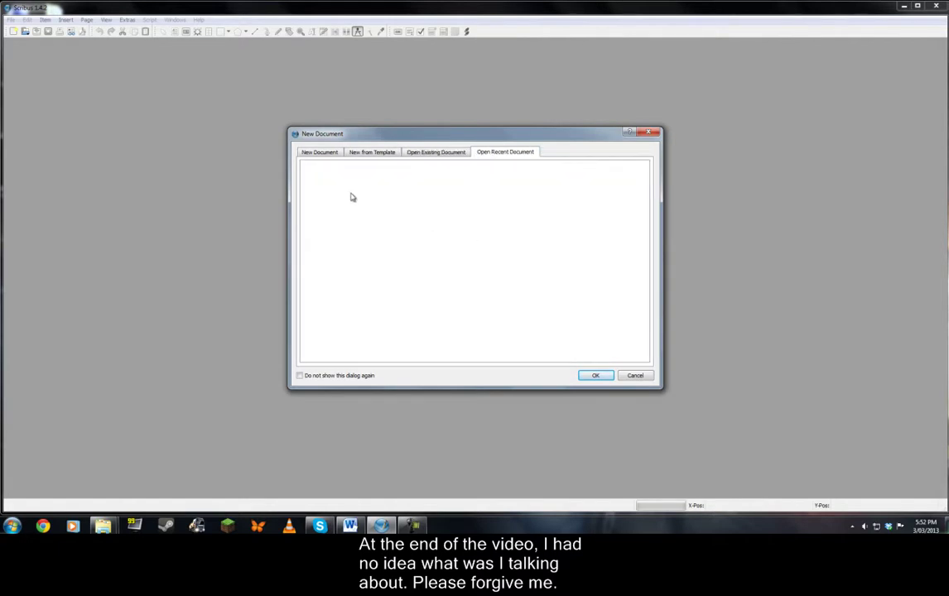
click(327, 157)
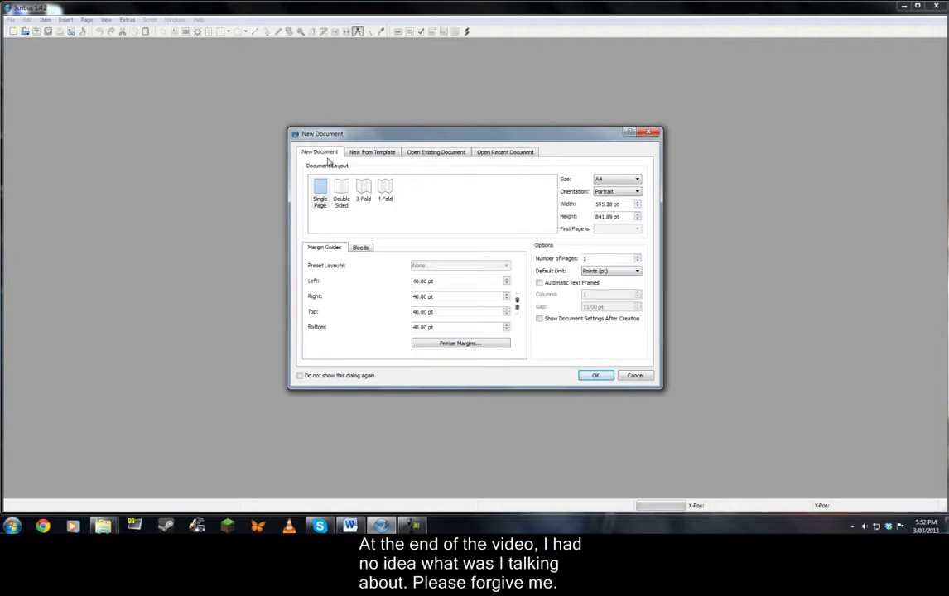
- Create the blank A4 portrait Document-1 and look through the File, Edit and View menus
click(598, 376)
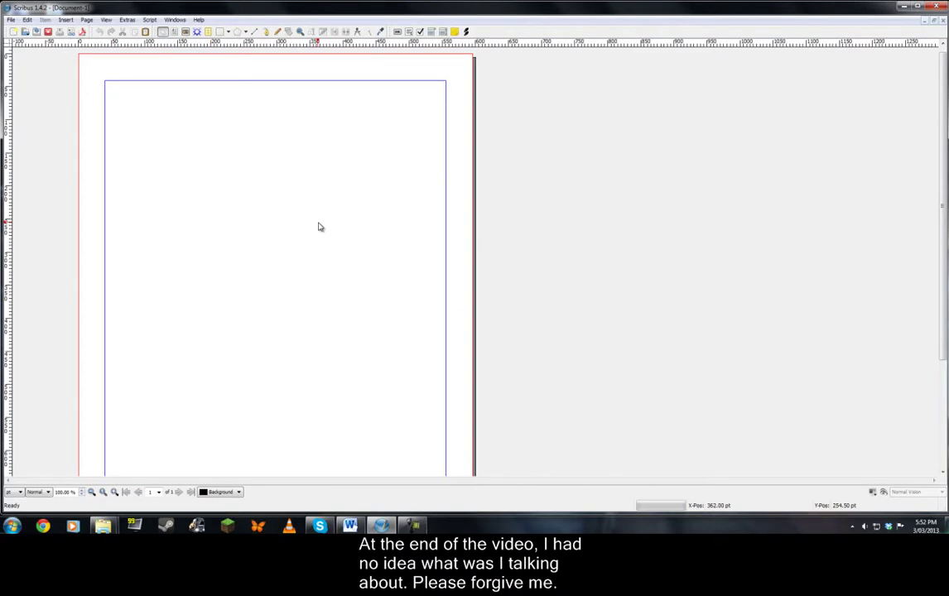
click(12, 20)
click(27, 20)
click(106, 20)
mouse_move(83, 21)
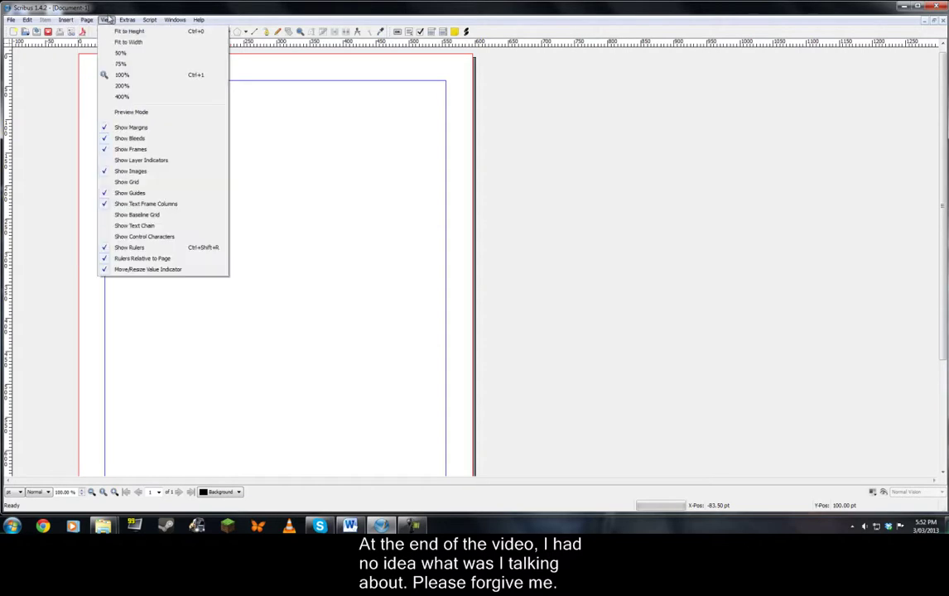
mouse_move(126, 22)
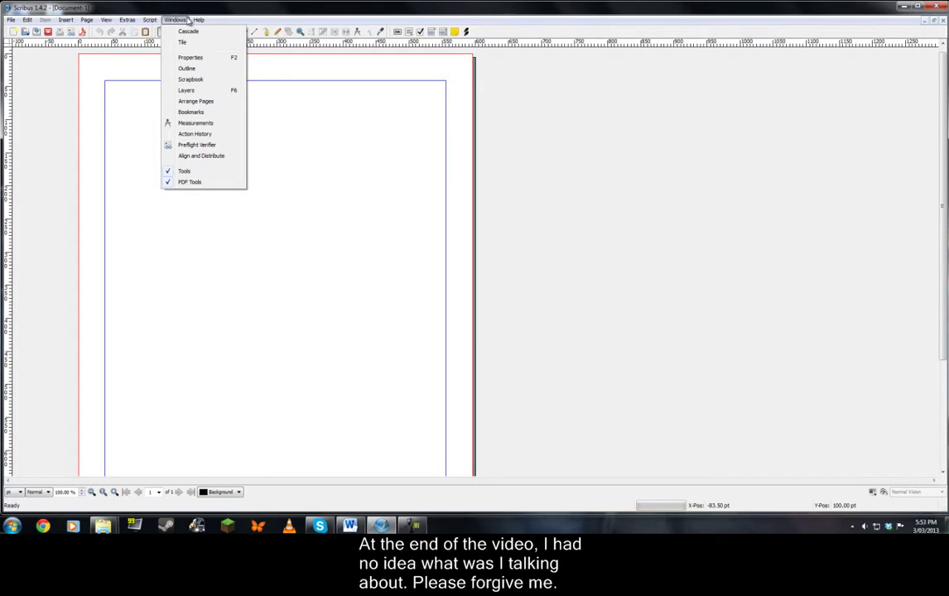
click(228, 221)
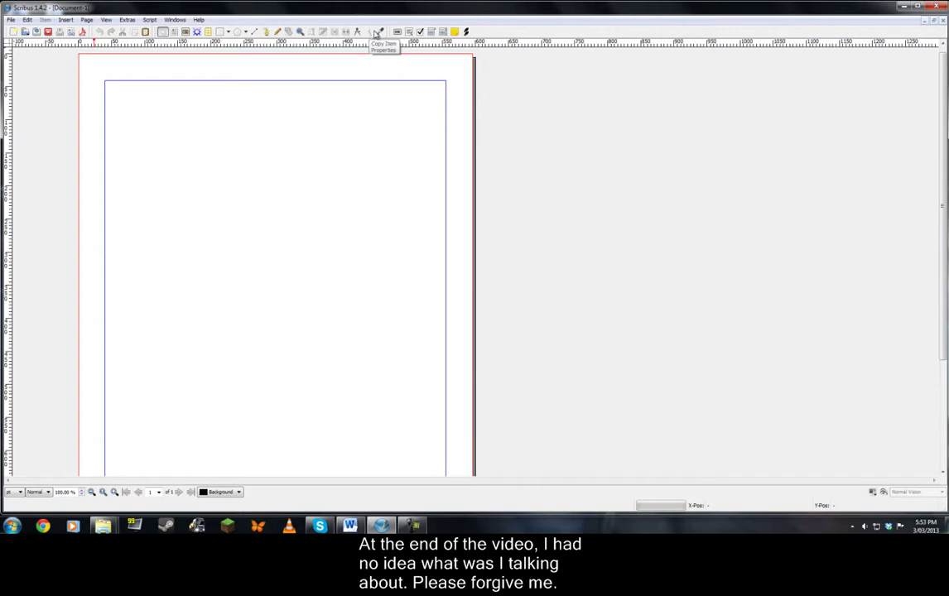
click(381, 32)
click(361, 26)
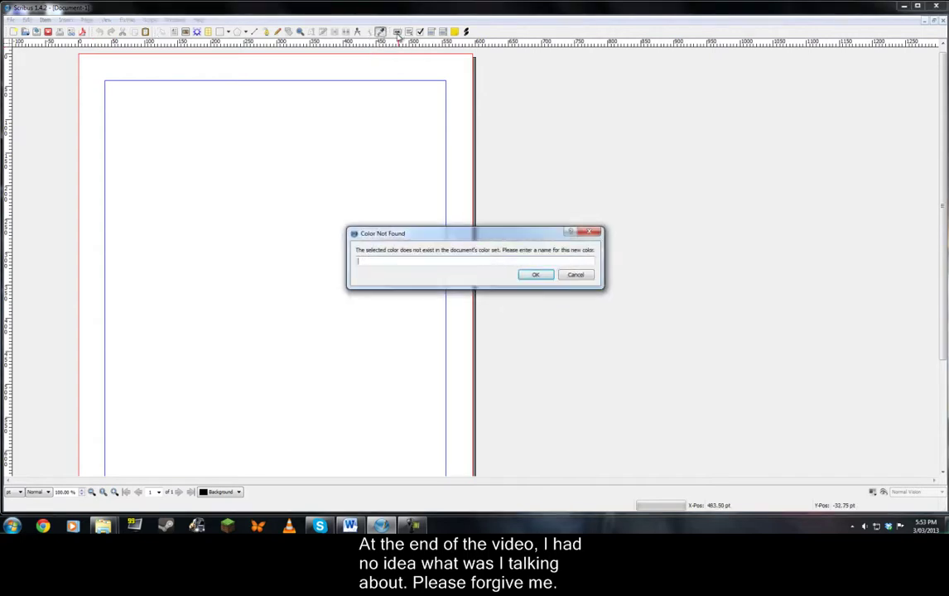
click(576, 275)
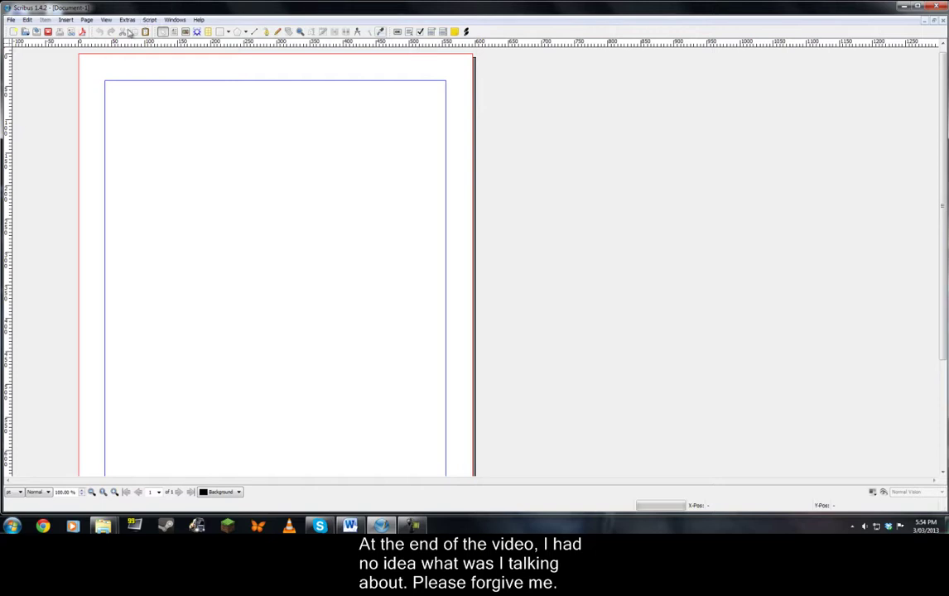
- Toggle snapping to guides and draw a text frame along the top margin
click(174, 32)
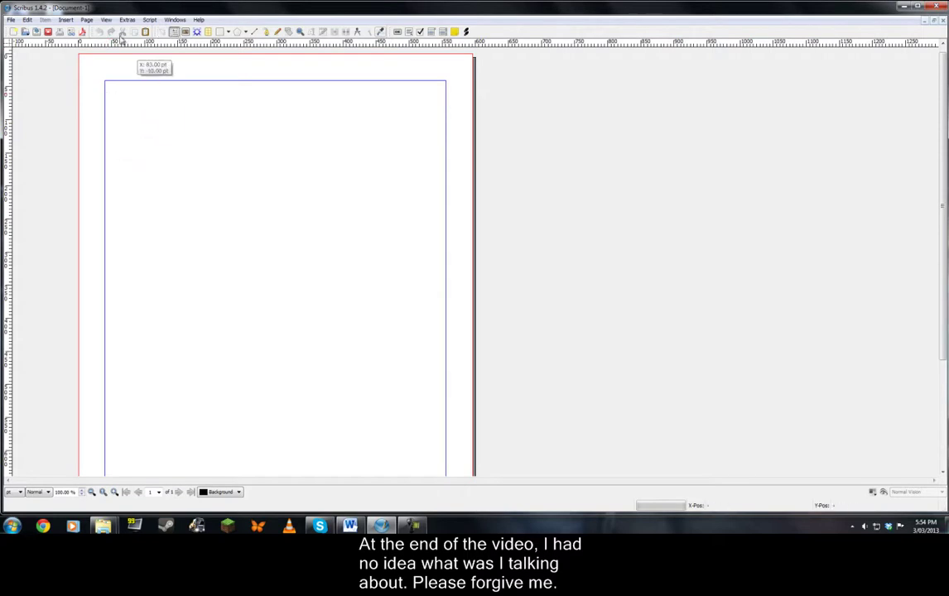
click(86, 20)
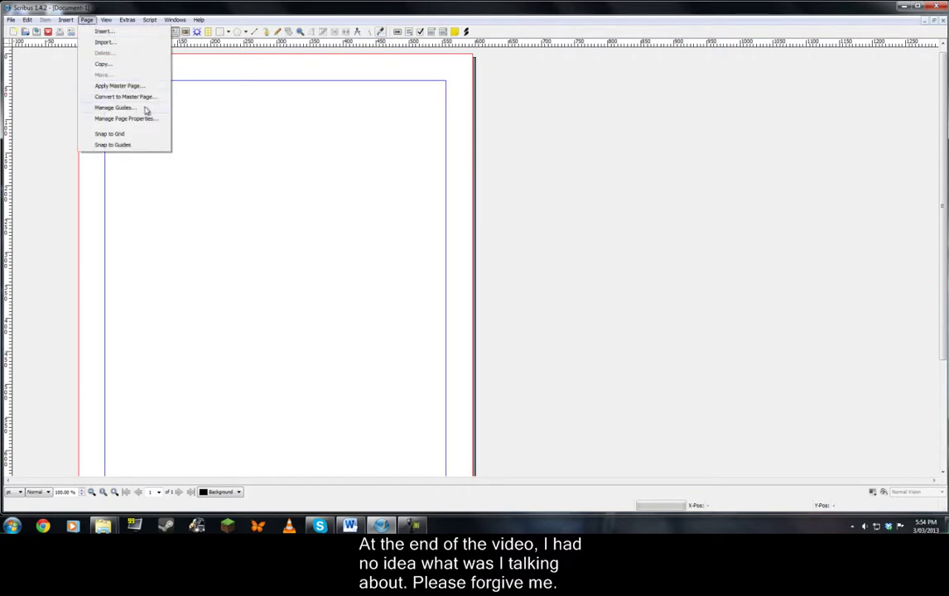
click(136, 146)
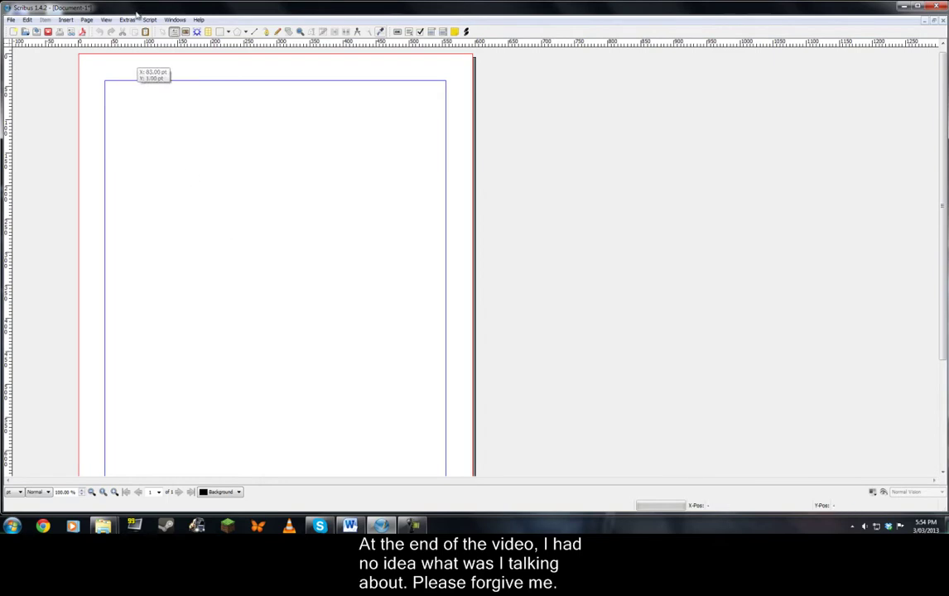
drag(105, 82, 448, 129)
- Type the heading 'Davis Publications' into the frame at 30 pt
right_click(297, 108)
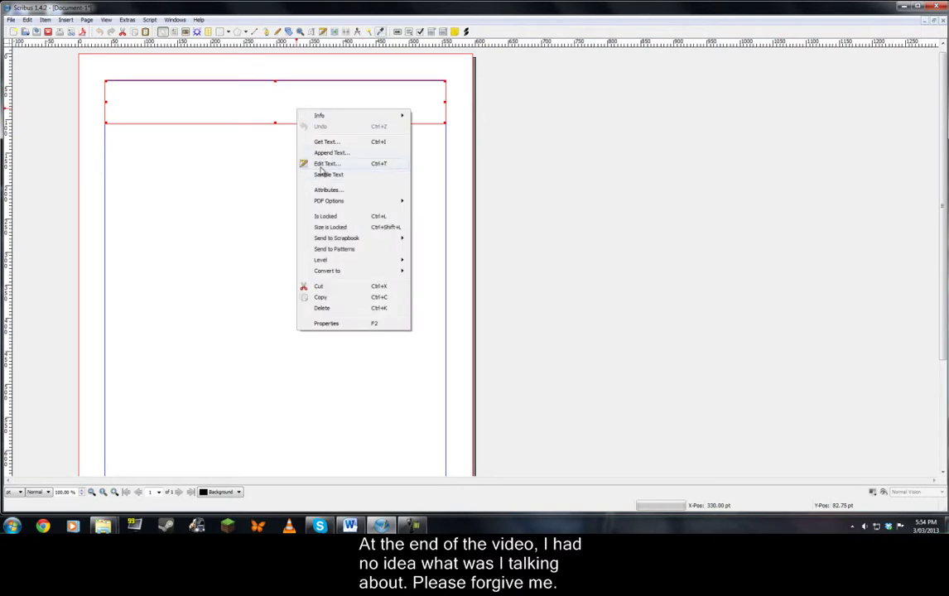
click(315, 164)
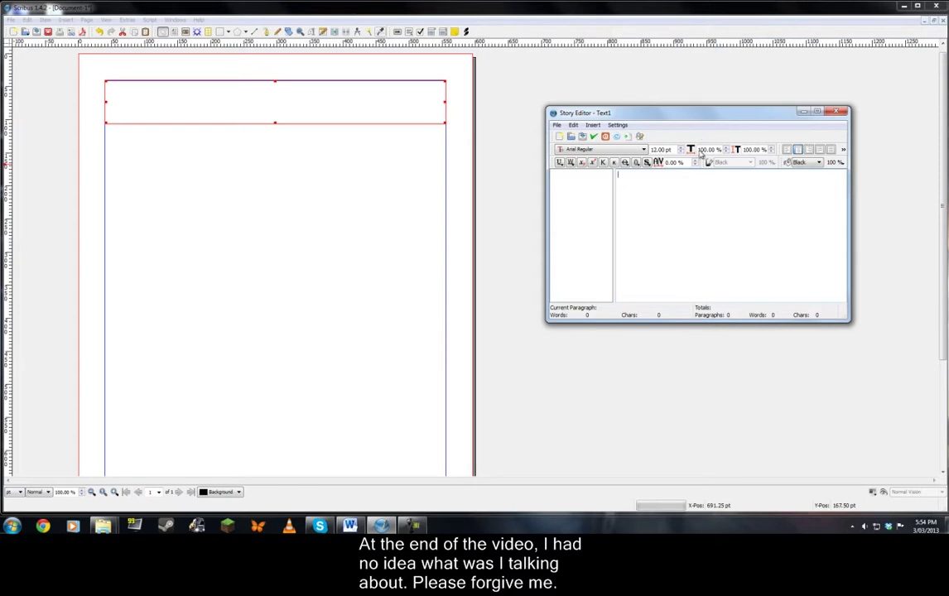
text(Davis Publications)
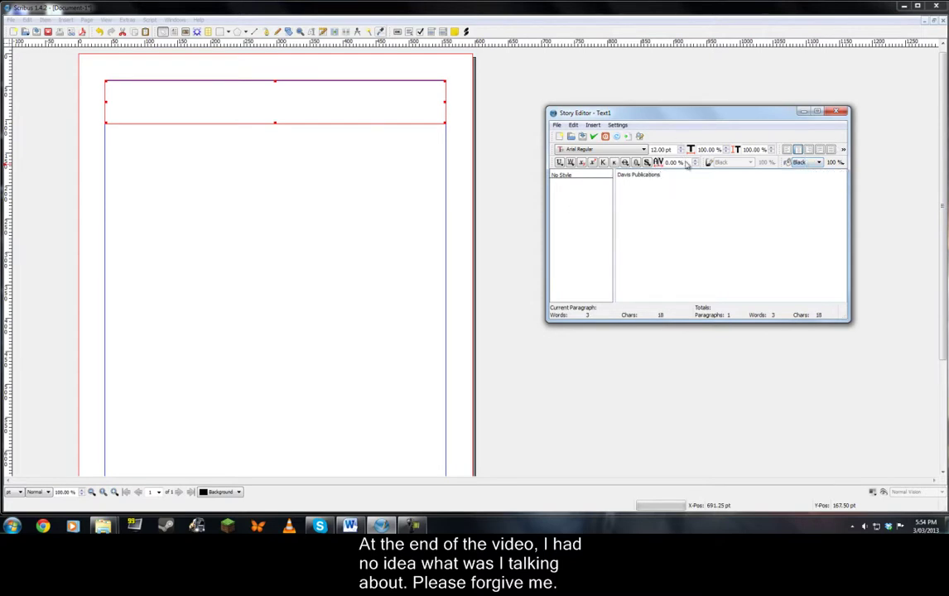
click(682, 151)
drag(667, 177, 613, 176)
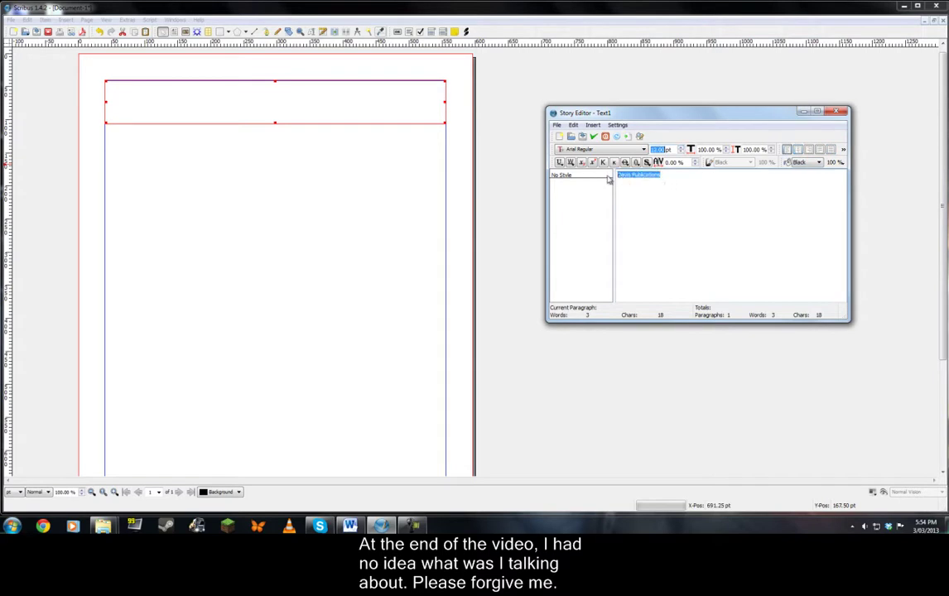
click(683, 152)
click(594, 137)
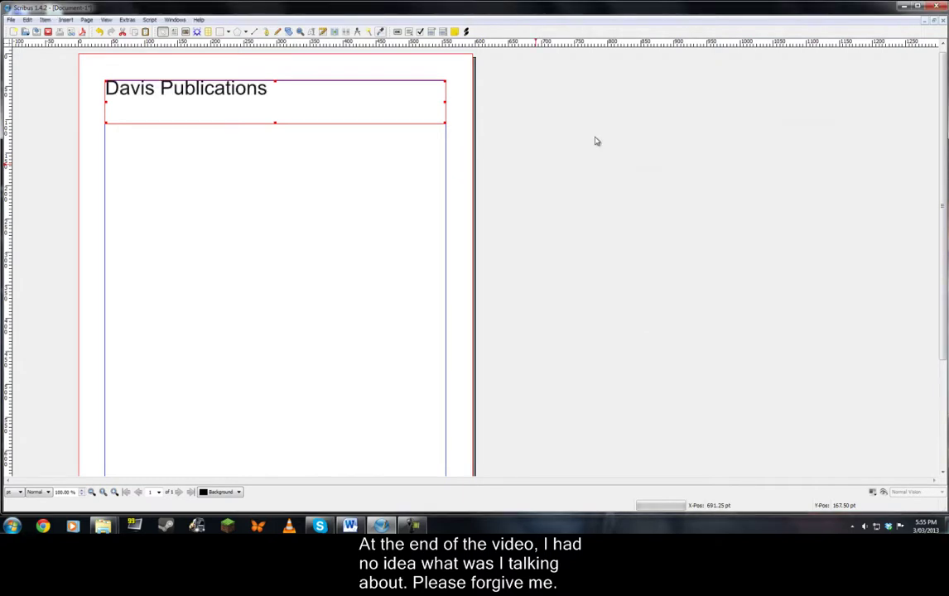
- Center the 'Davis Publications' heading in its frame
right_click(293, 104)
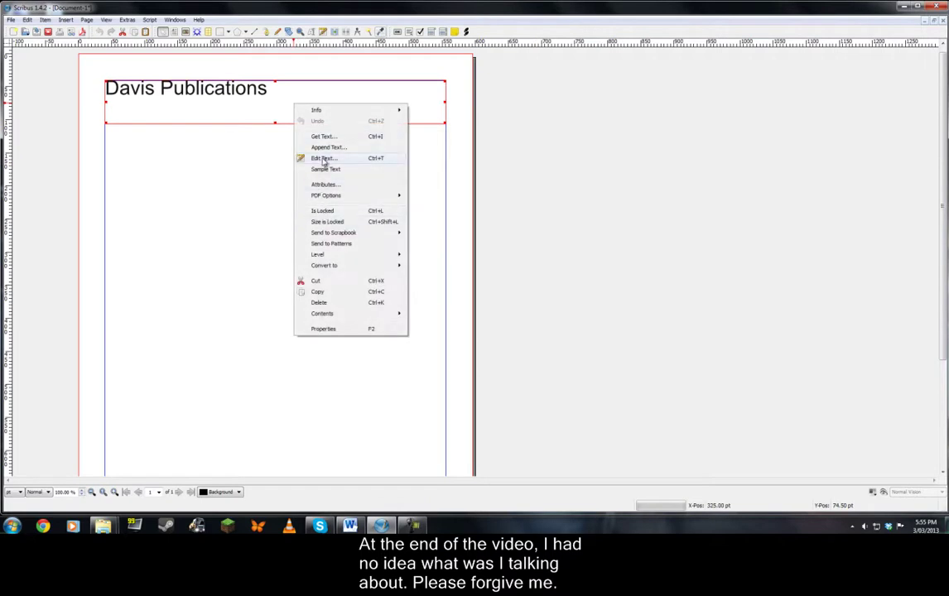
click(324, 157)
triple_click(638, 175)
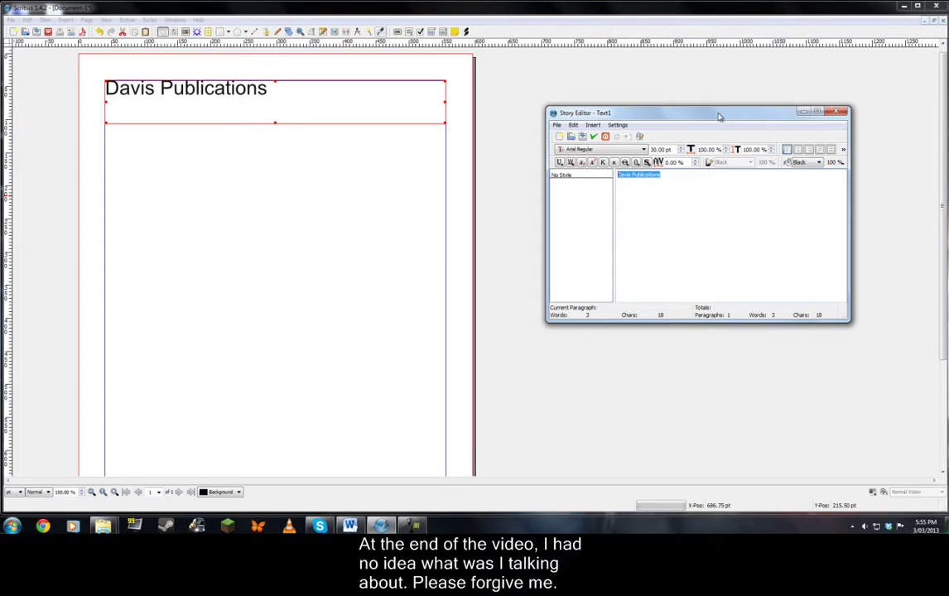
click(797, 150)
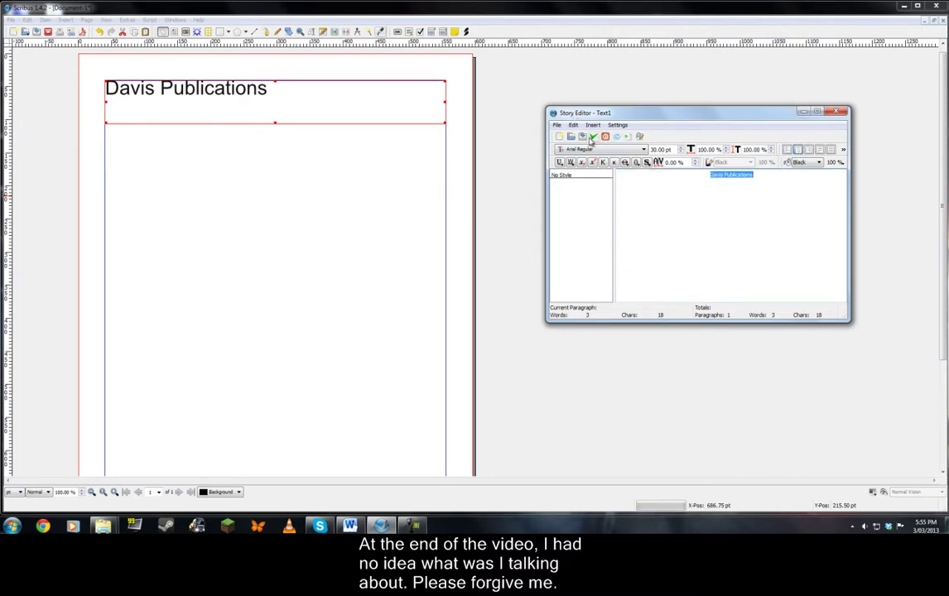
click(593, 136)
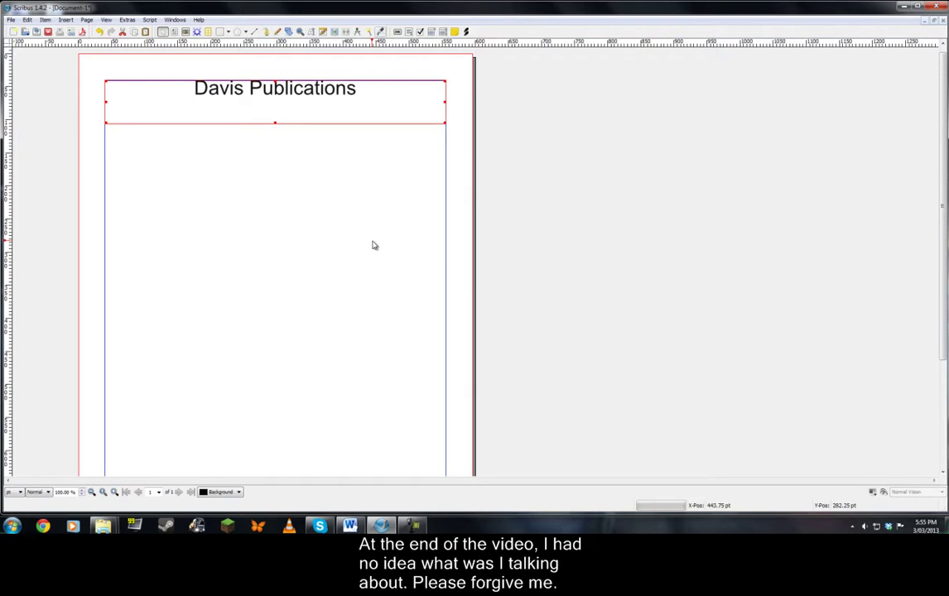
- Draw a large text frame below the heading, skipping the sample text
click(175, 32)
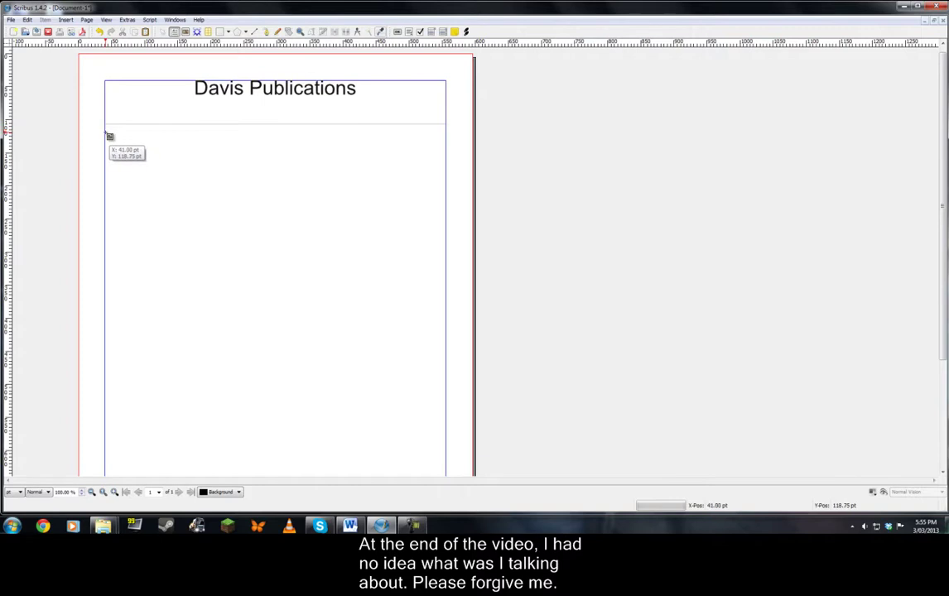
drag(105, 134, 455, 383)
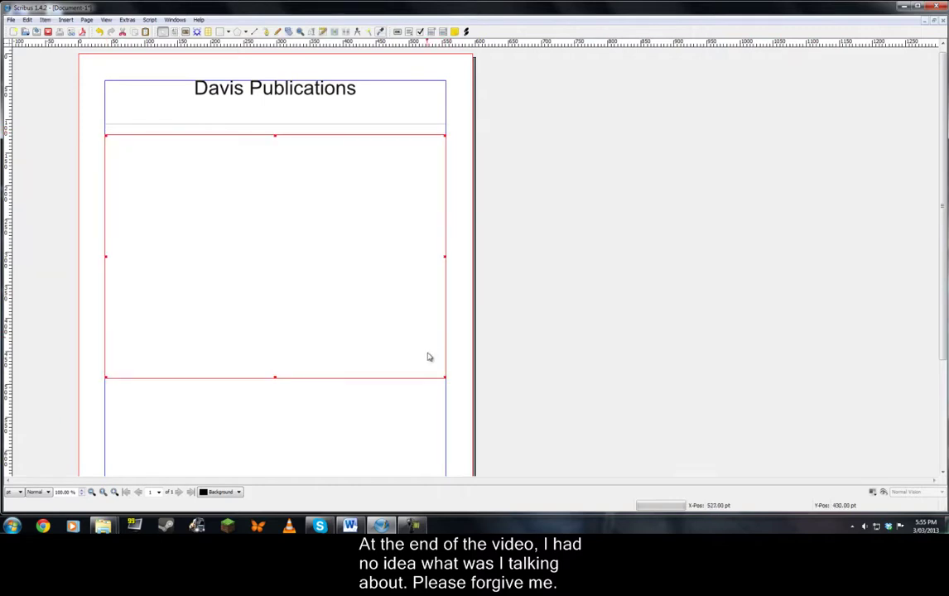
right_click(174, 201)
click(209, 264)
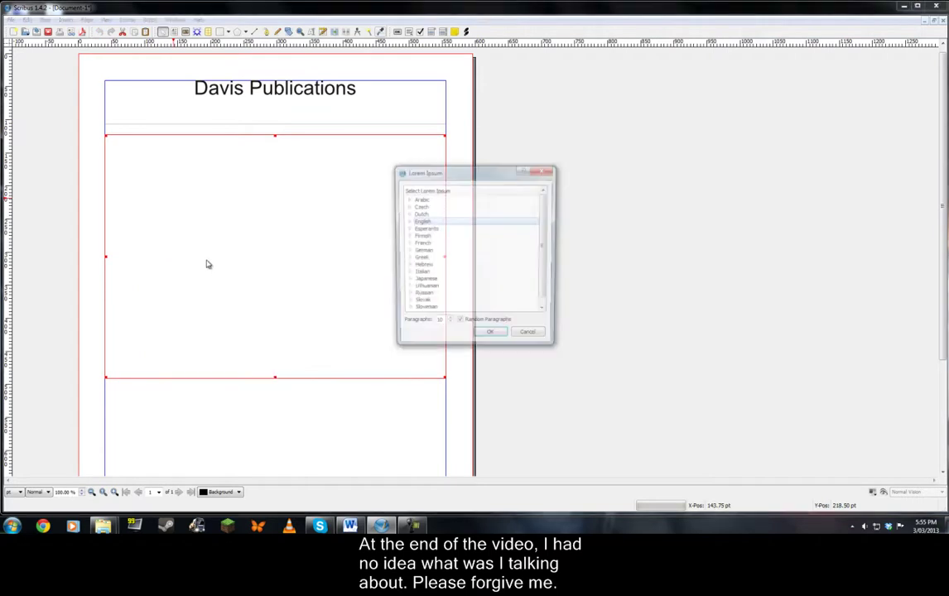
click(535, 340)
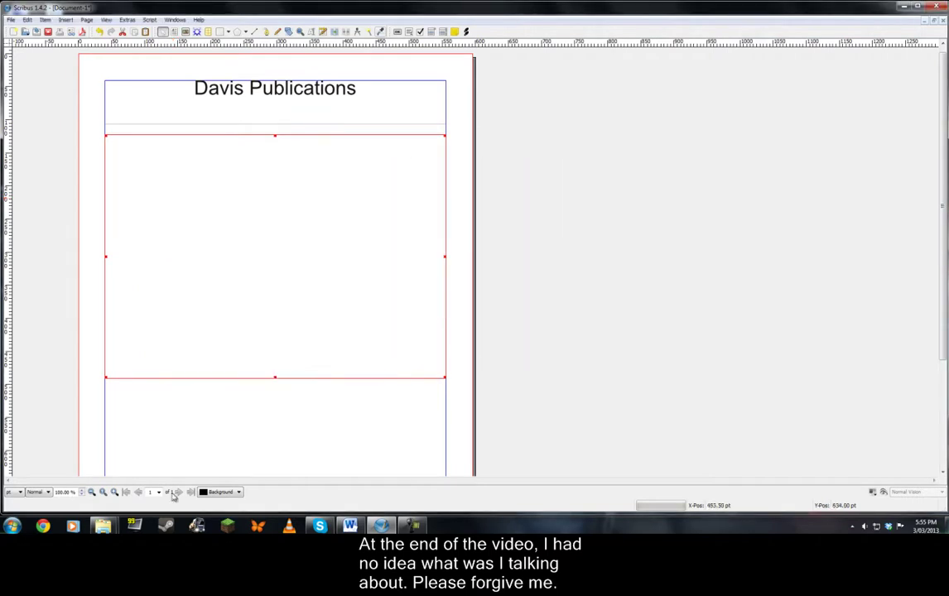
- Set the body frame's font to Palatino Linotype Regular in the Story Editor
right_click(165, 205)
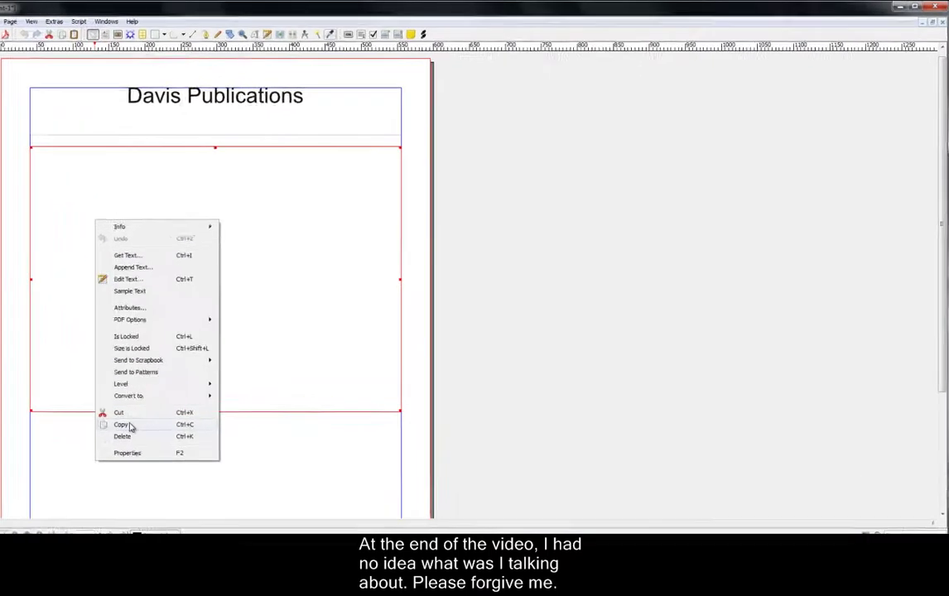
click(193, 256)
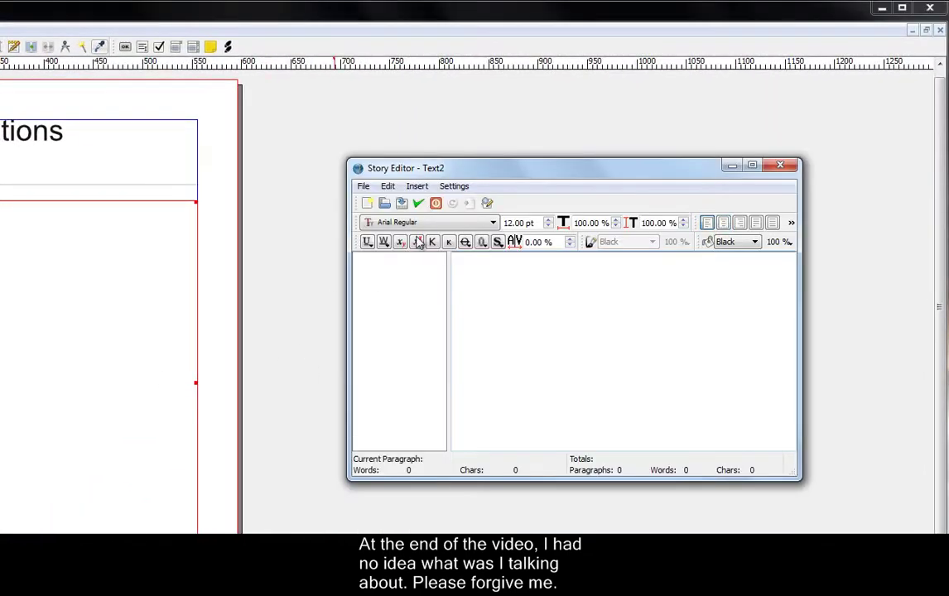
click(406, 223)
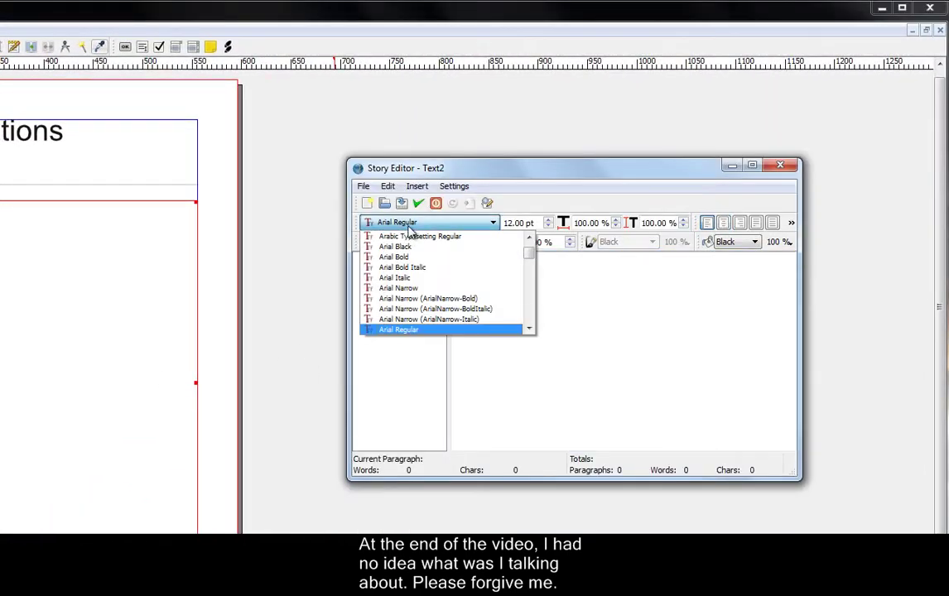
key(p)
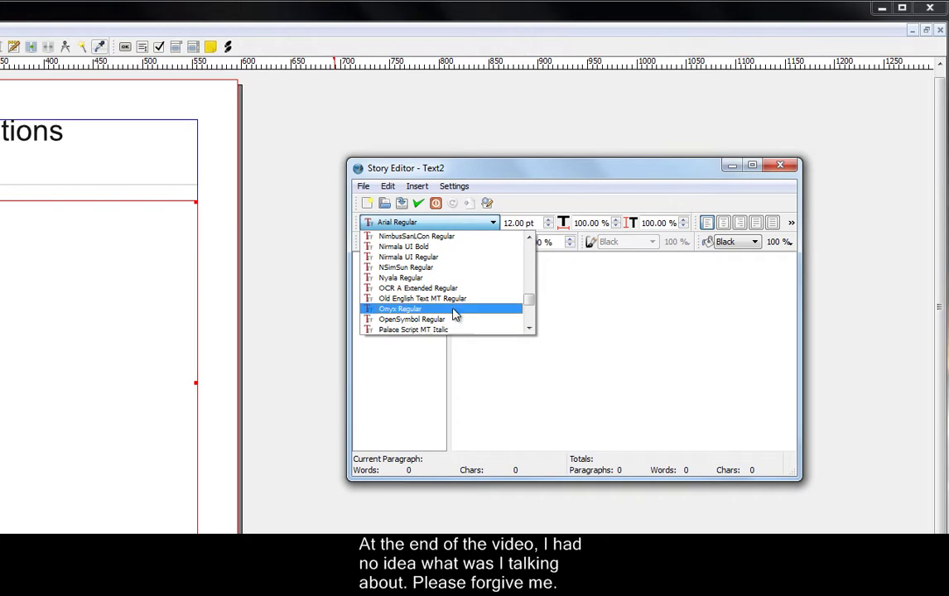
click(530, 329)
click(530, 330)
click(530, 330)
click(530, 329)
click(530, 330)
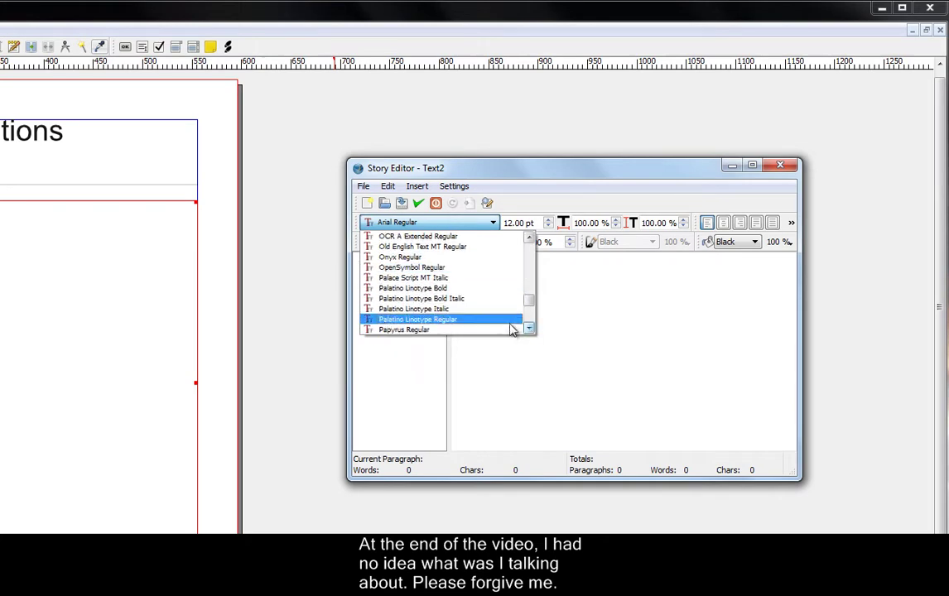
click(454, 321)
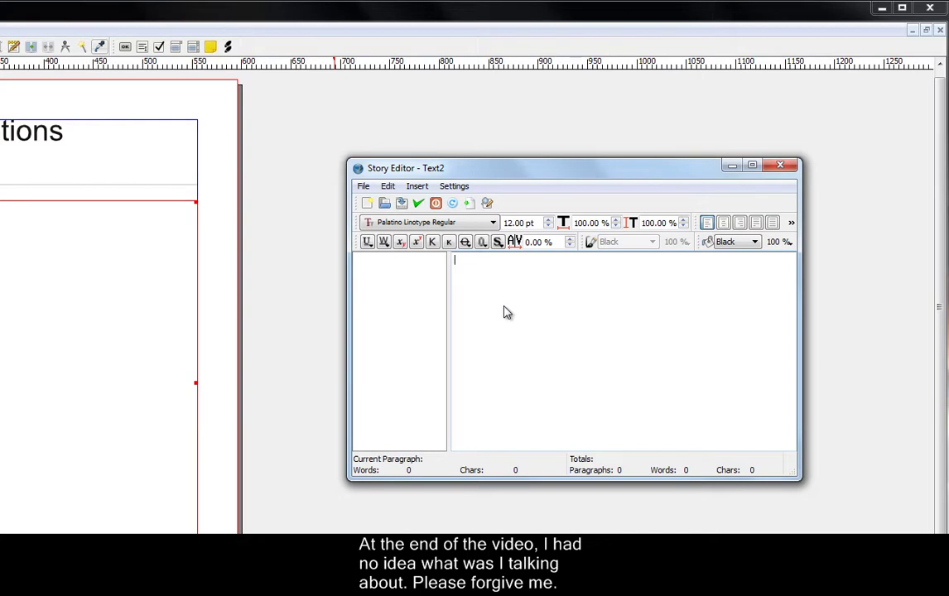
- Type the opening sentences about the long-haired dachshund Davis, got in February
text(My)
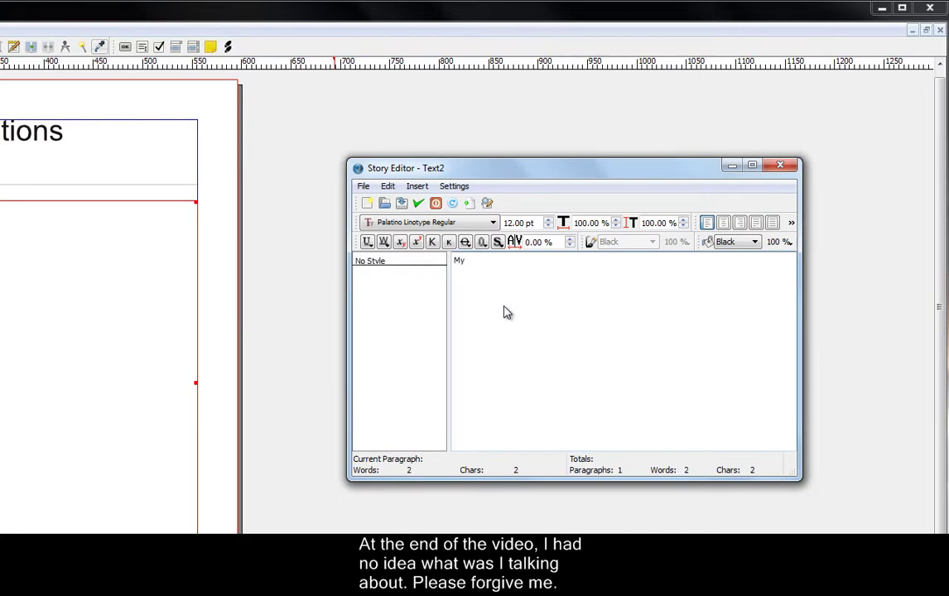
text(t dog is a)
key(ctrl+a)
key(BackSpace)
text(The long haired)
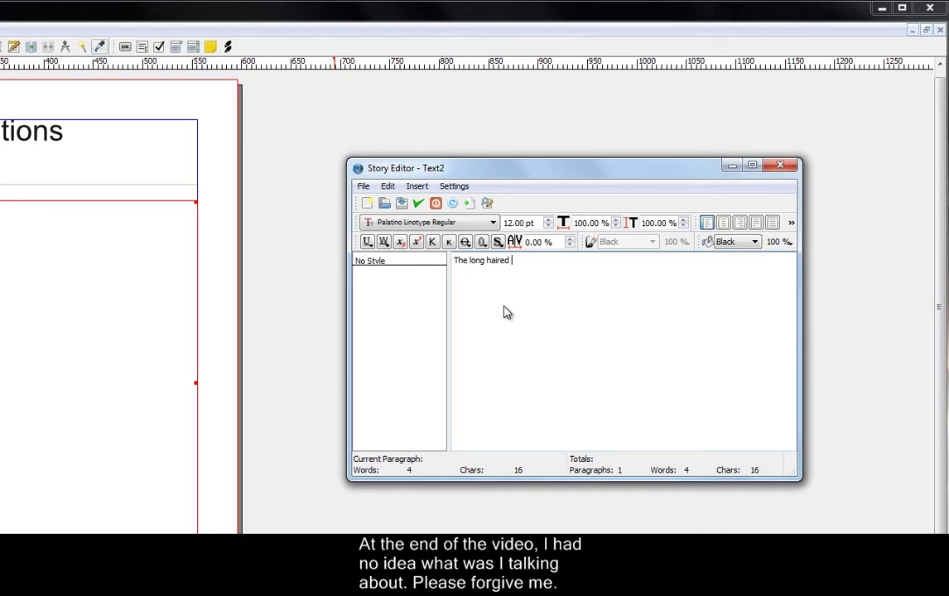
text( pure dachshund c)
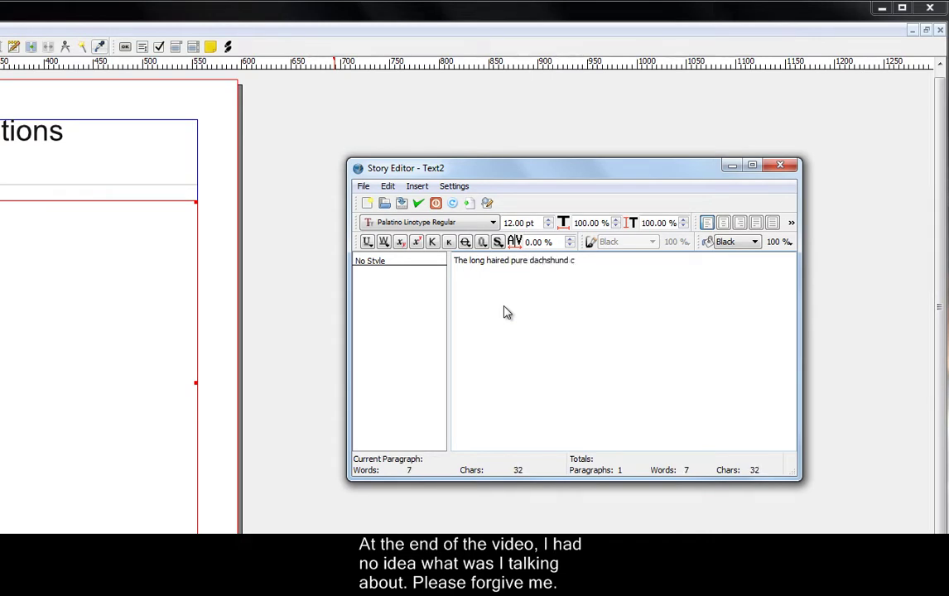
text(alled Davis. I got)
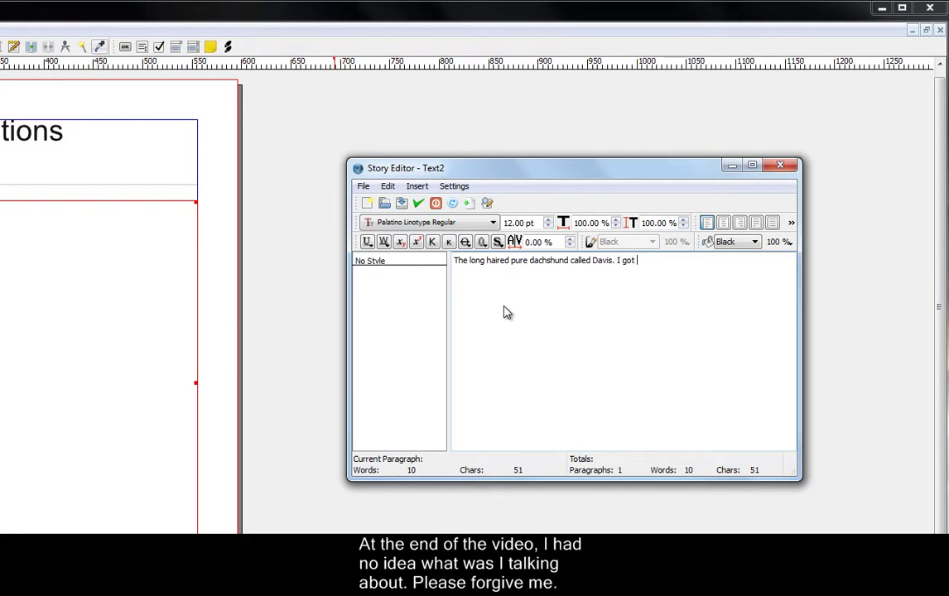
text( him oin)
key(BackSpace)
text(i)
text(25)
text(008)
text( in Feb)
text(ura)
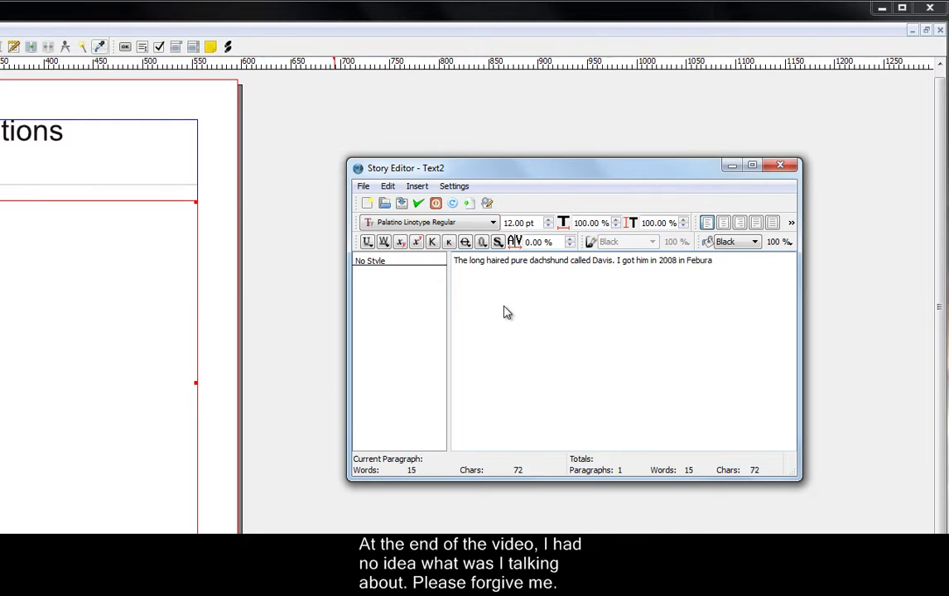
key(BackSpace)
- Add sentences about getting Davis from the shop, sleeping and cute, and apply the text
text(When I GOT)
key(BackSpace)
key(BackSpace)
key(BackSpace)
key(BackSpace)
text(got Davis)
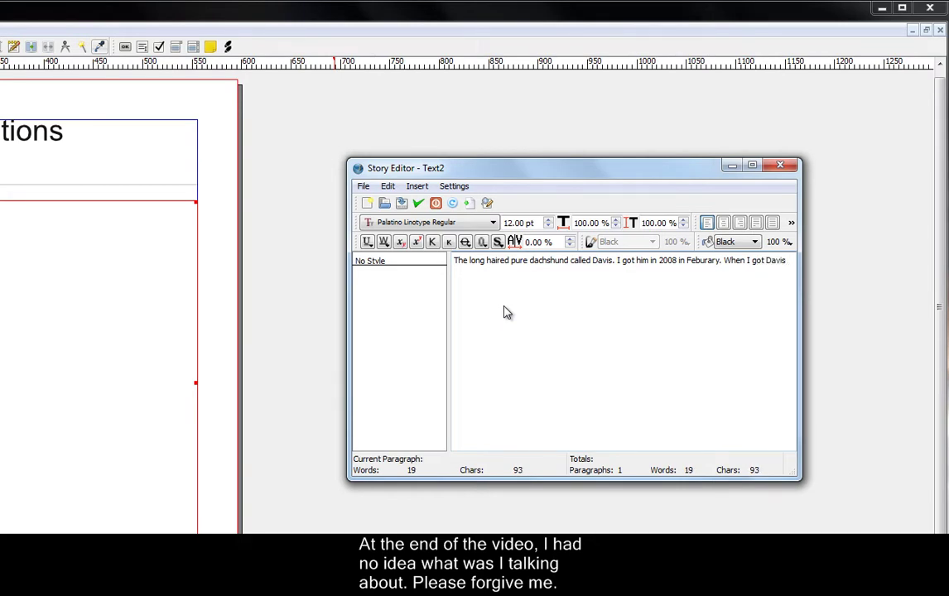
text( from)
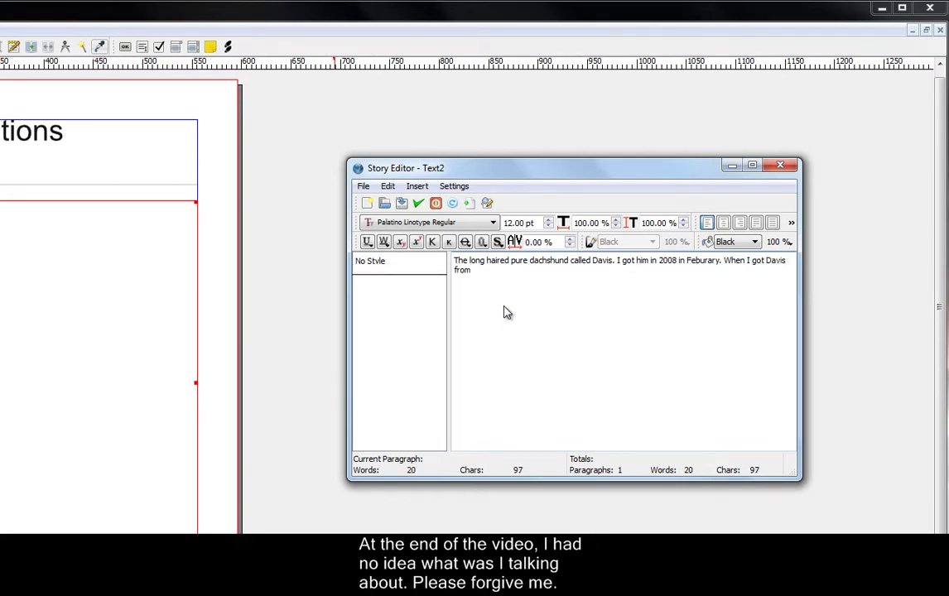
text( the sgop)
key(BackSpace)
key(BackSpace)
key(BackSpace)
key(BackSpace)
key(BackSpace)
key(BackSpace)
key(BackSpace)
key(BackSpace)
key(BackSpace)
key(BackSpace)
key(BackSpace)
key(BackSpace)
key(BackSpace)
key(BackSpace)
key(BackSpace)
key(BackSpace)
key(BackSpace)
key(BackSpace)
key(BackSpace)
key(BackSpace)
key(BackSpace)
key(BackSpace)
key(BackSpace)
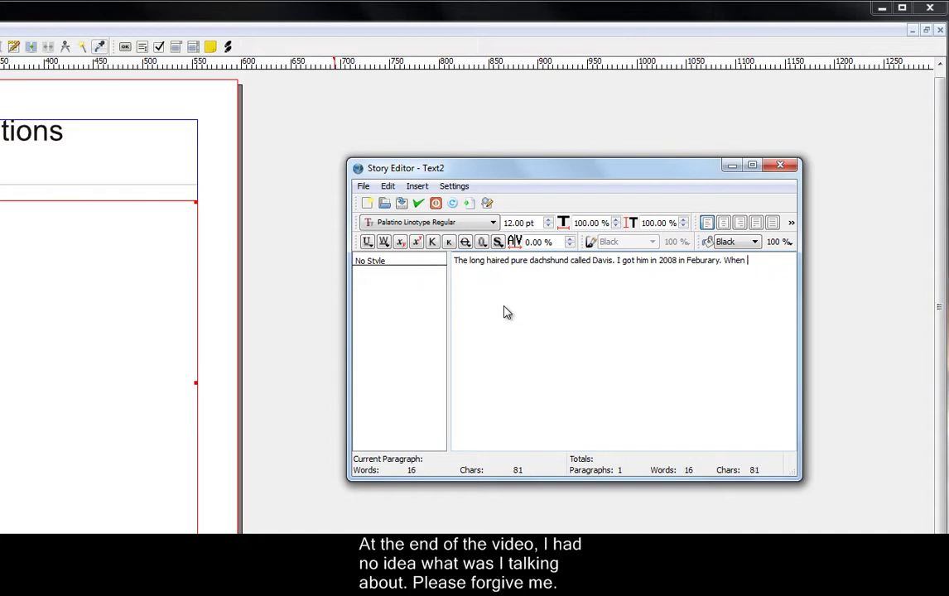
text(I arrived at the shop )
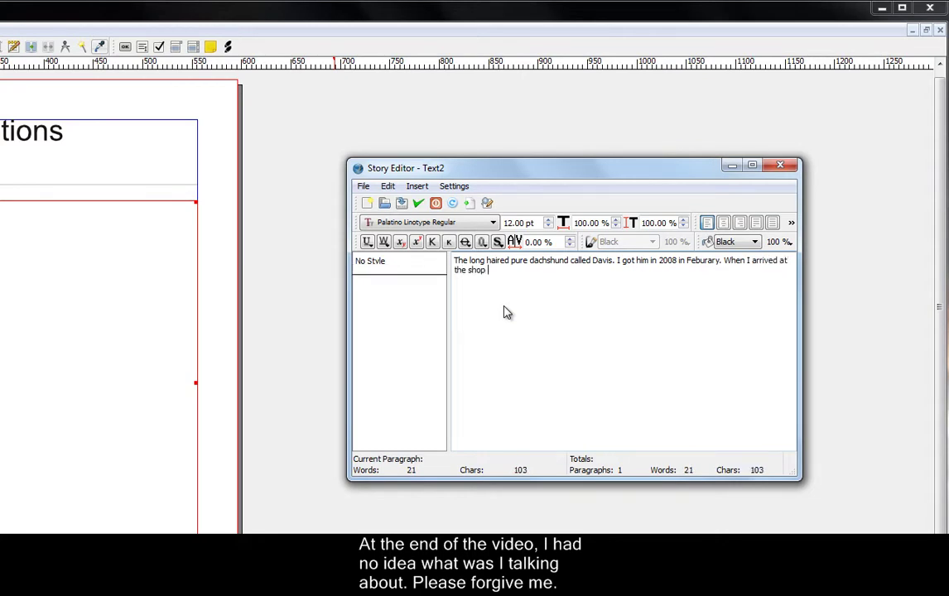
text(and he was slee)
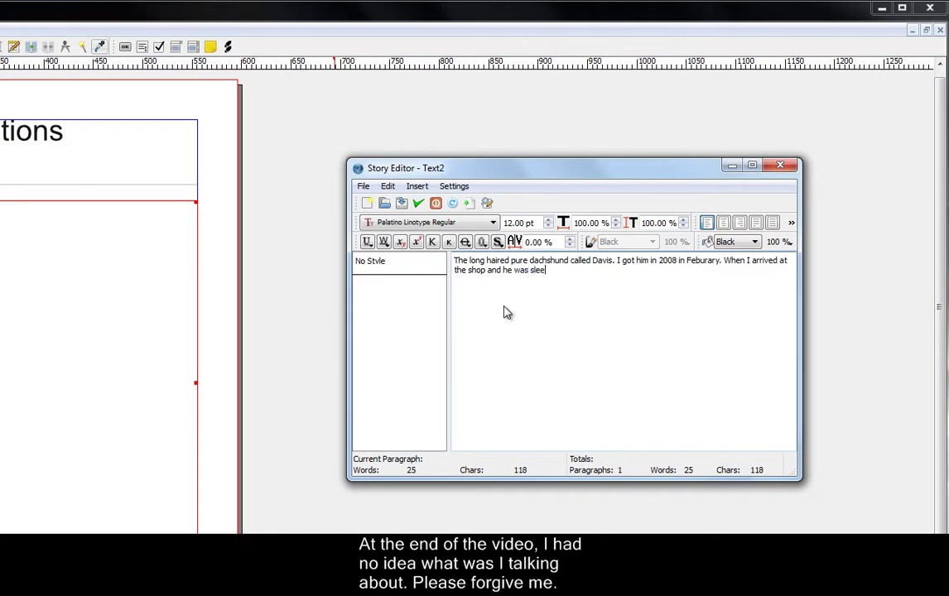
text(ping in a)
text( c)
key(BackSpace)
key(BackSpace)
key(BackSpace)
key(BackSpace)
key(BackSpace)
text(and he was cute)
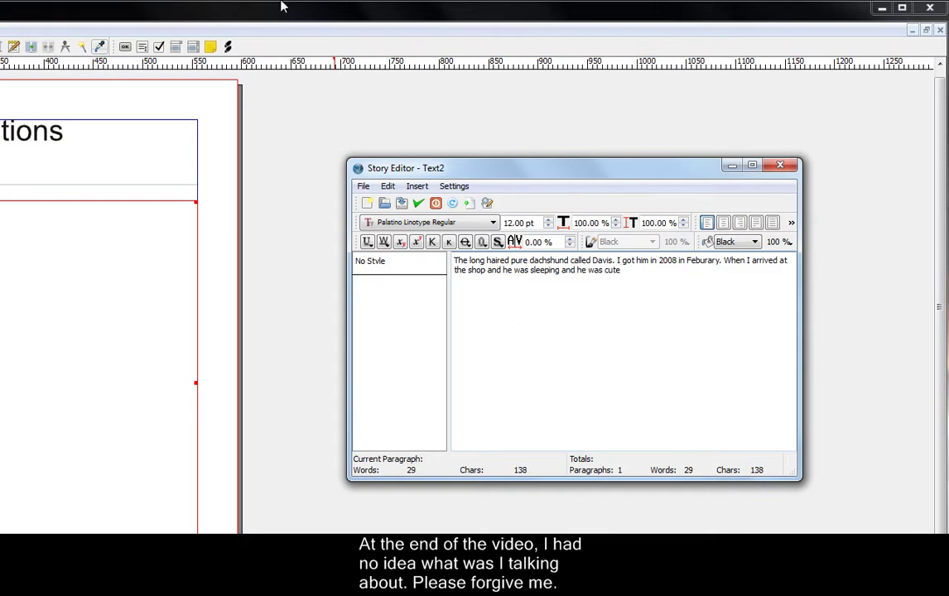
click(420, 204)
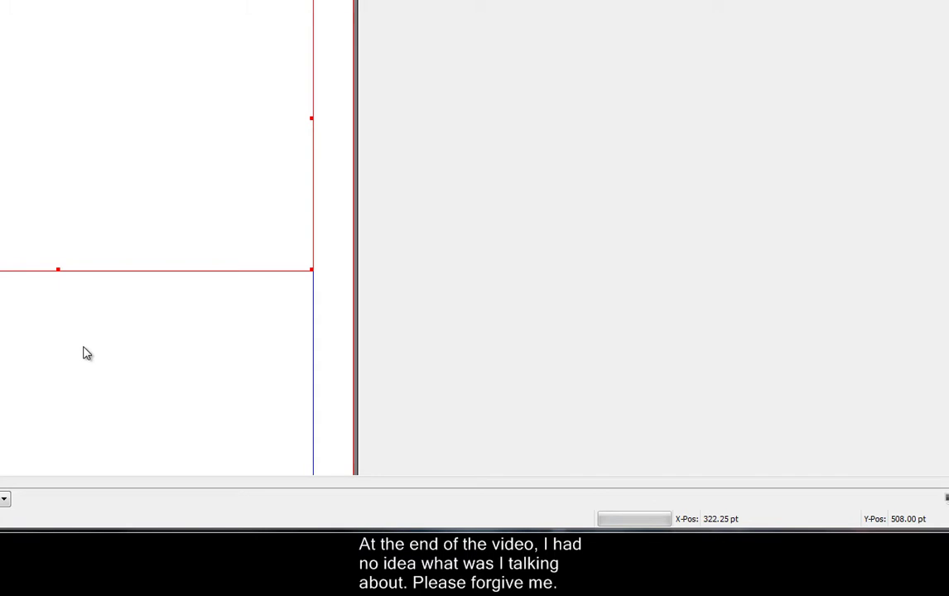
- Drag the dachshund paragraph frame about 30 px lower beneath the heading
click(83, 351)
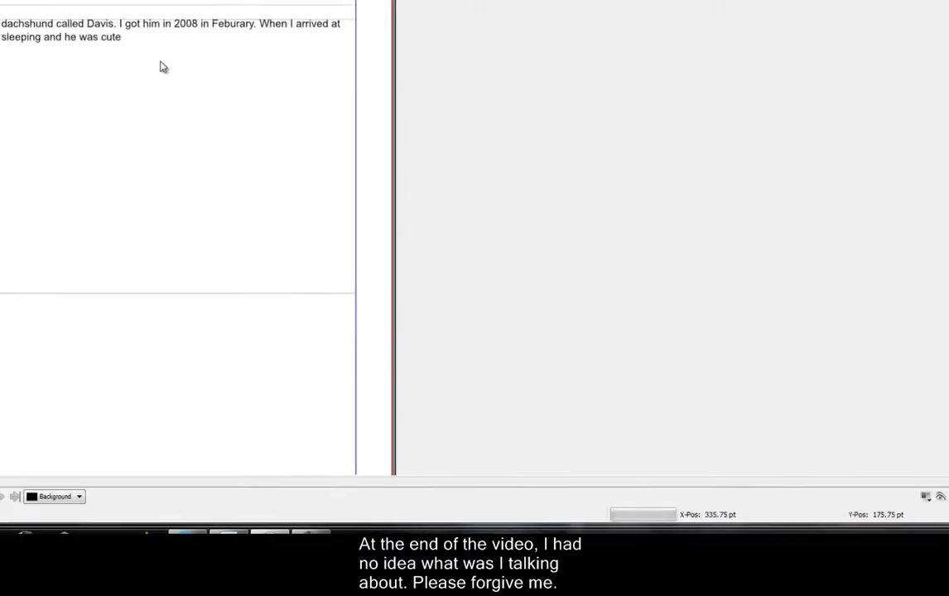
scroll(289, 313, down, 4)
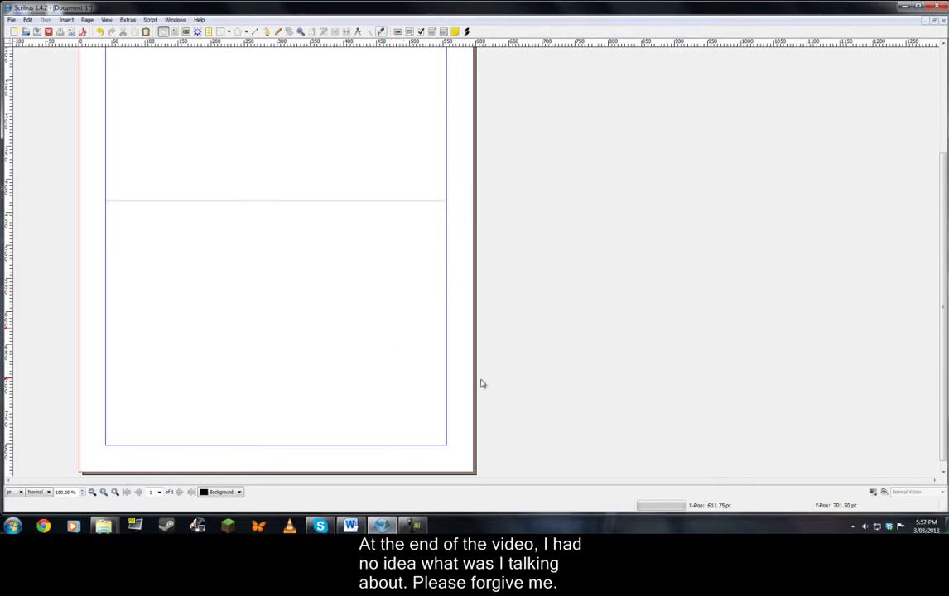
scroll(489, 187, up, 3)
click(185, 189)
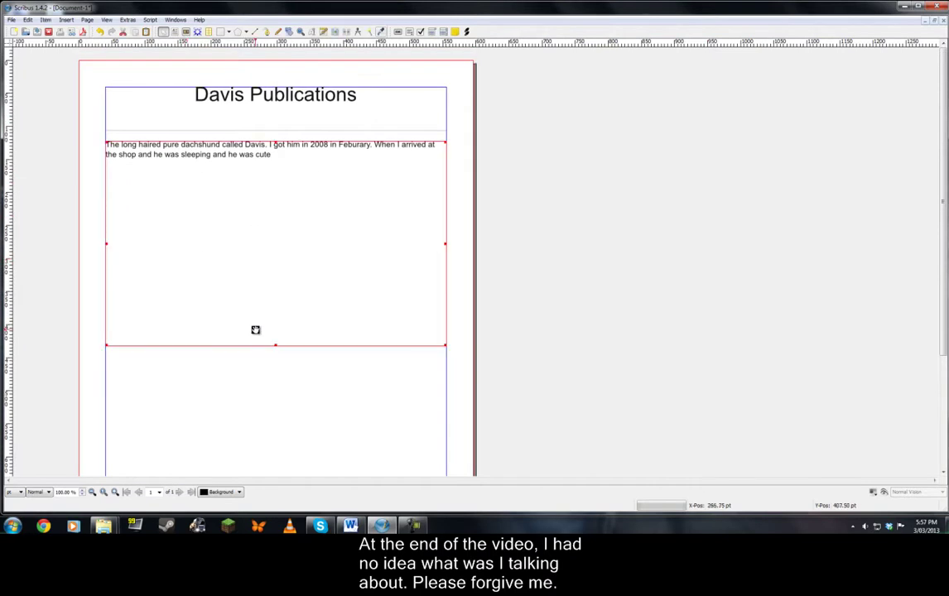
drag(254, 328, 251, 355)
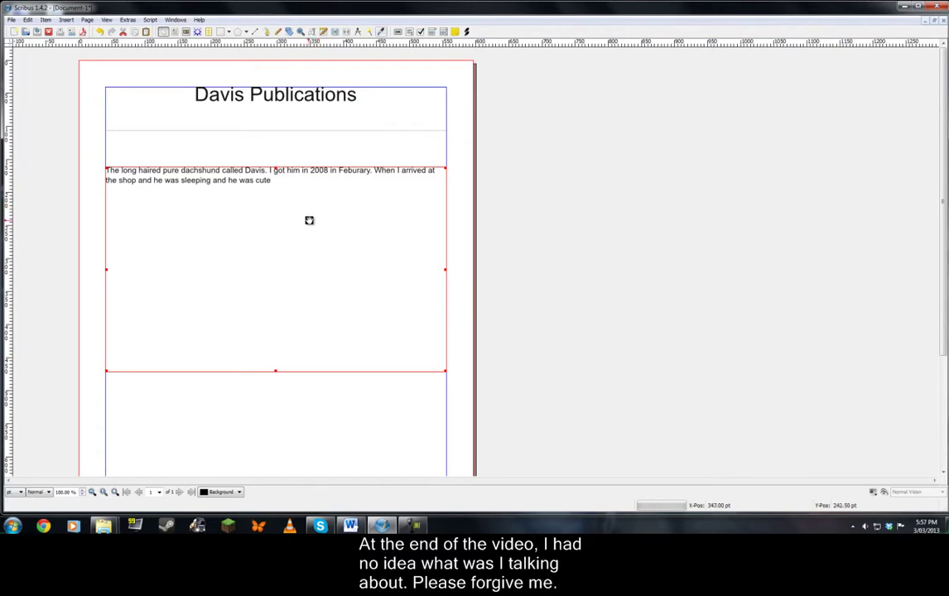
- Draw an image frame at the page's top-left, beside the heading
click(186, 33)
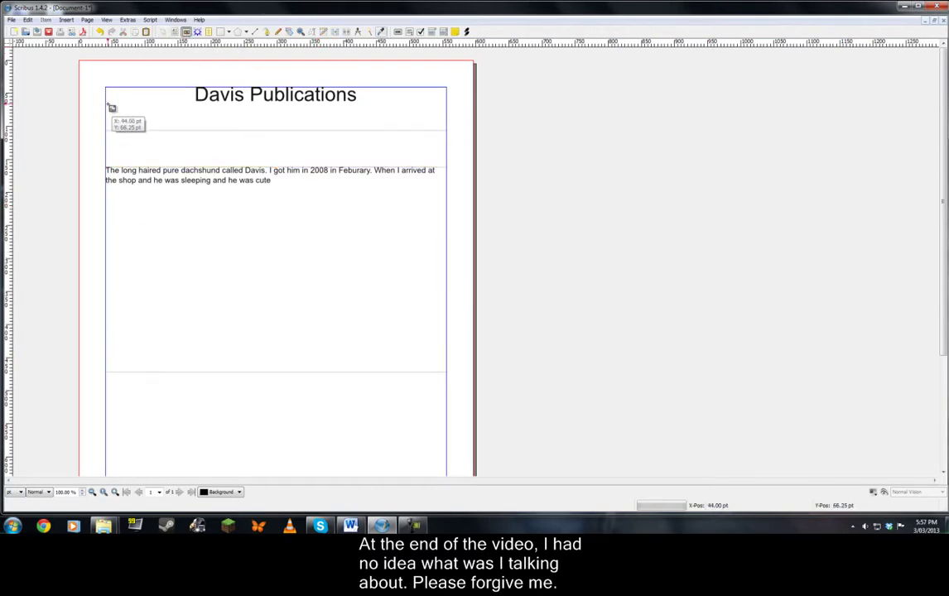
drag(112, 107, 194, 155)
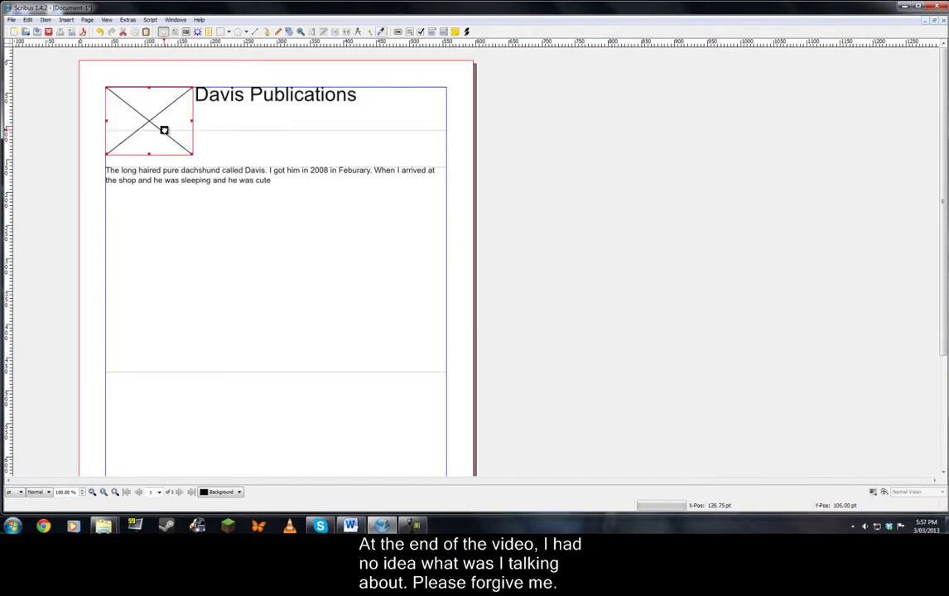
right_click(164, 130)
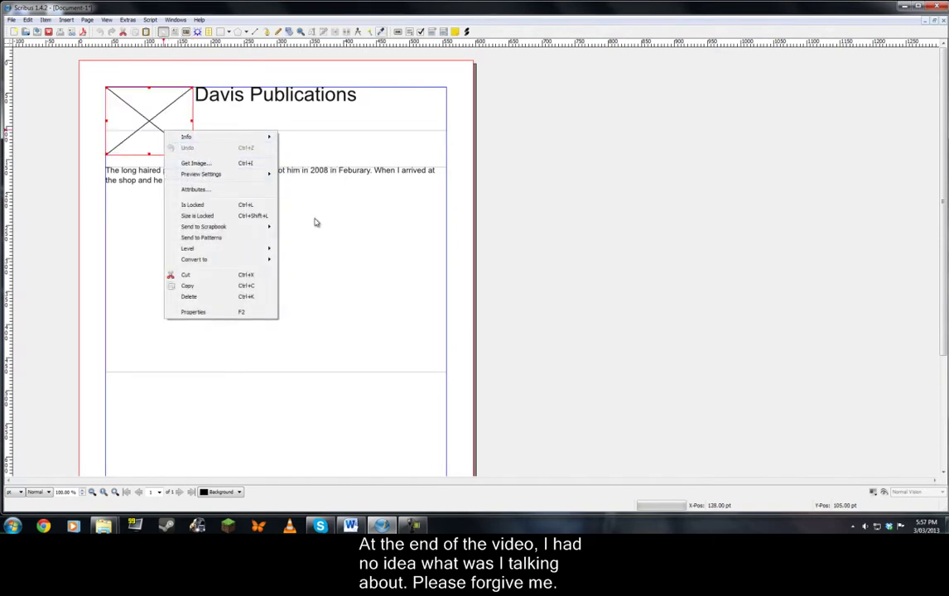
click(199, 163)
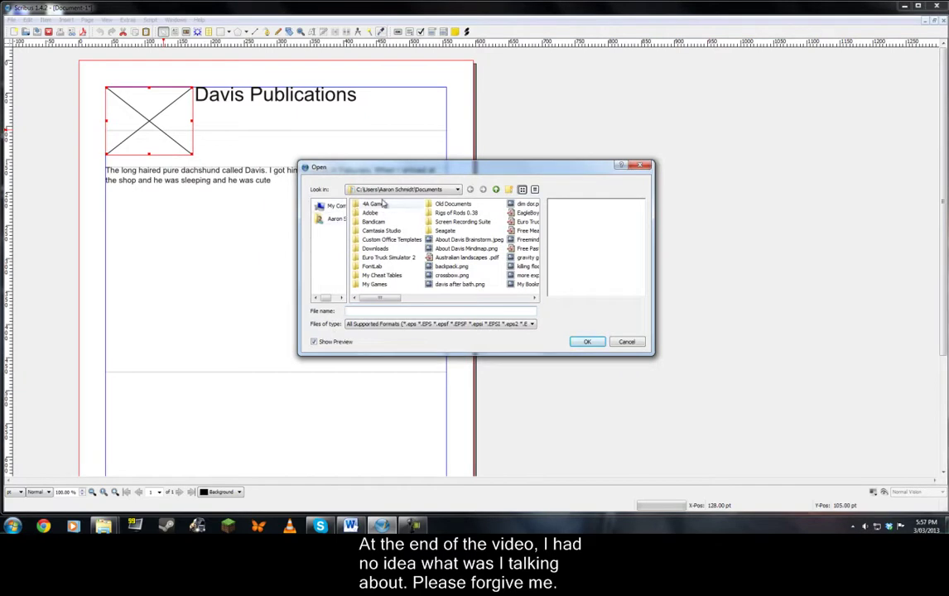
- Load Youtube Photo.JPG from the Desktop into the image frame
click(349, 190)
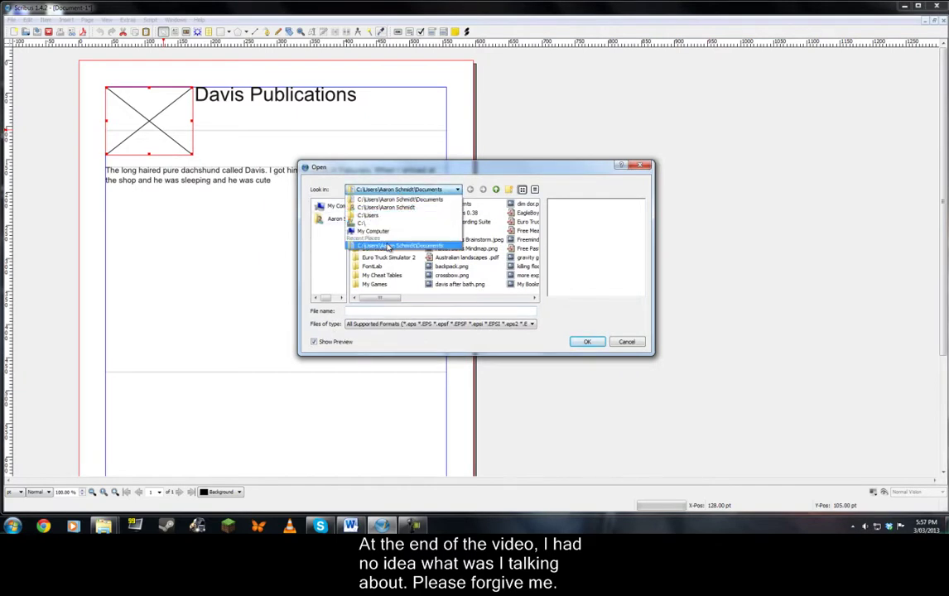
click(388, 245)
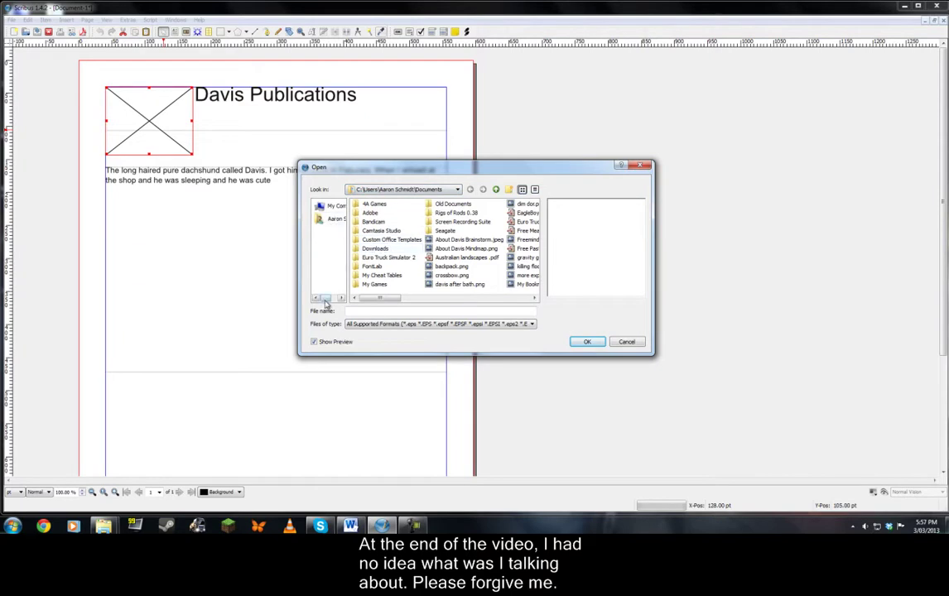
drag(324, 298, 330, 298)
click(331, 219)
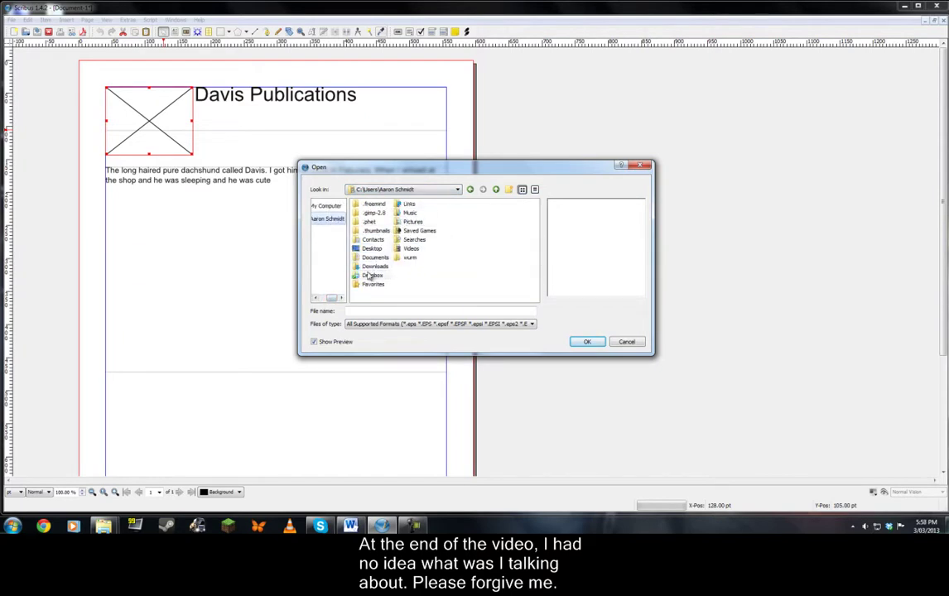
click(372, 249)
double_click(372, 248)
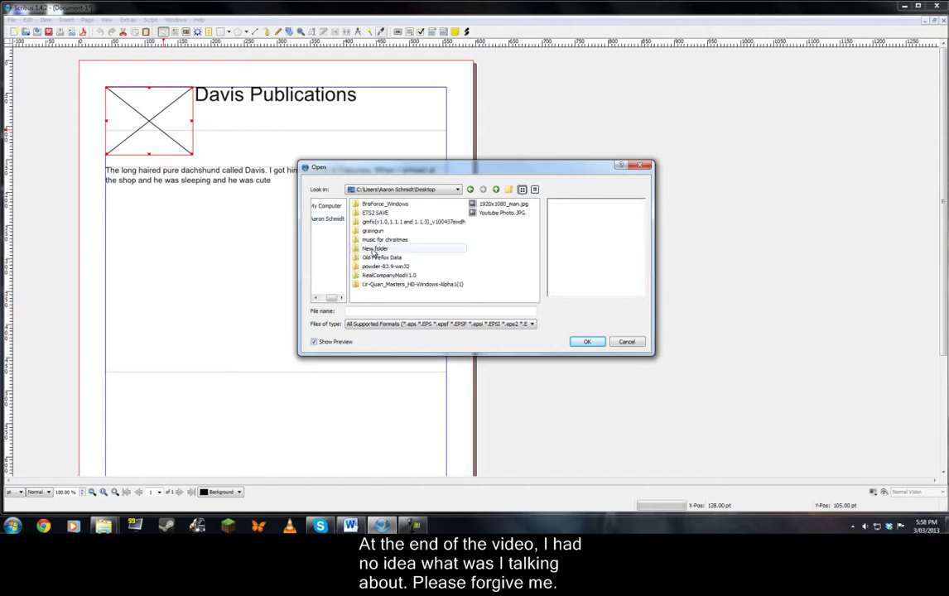
click(501, 213)
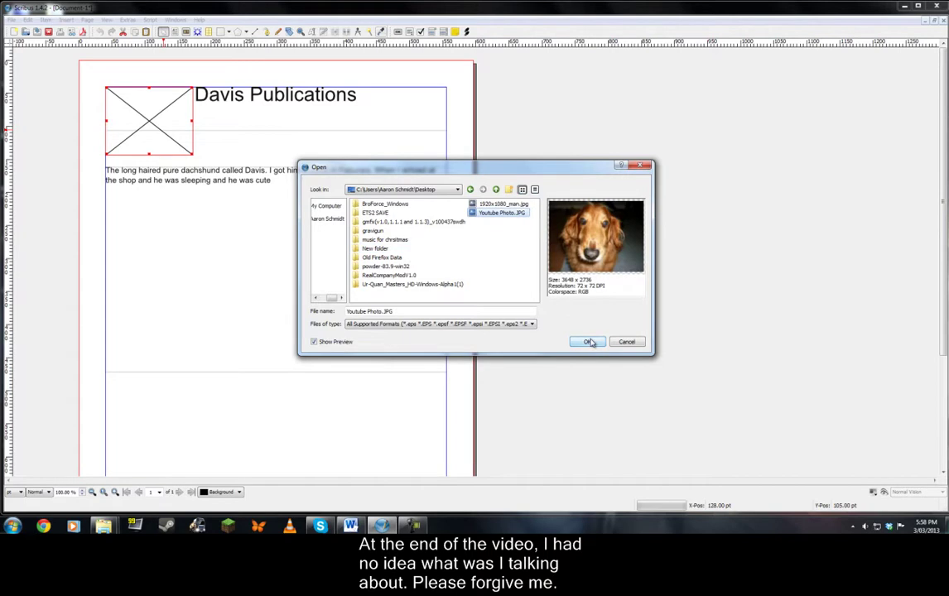
click(588, 342)
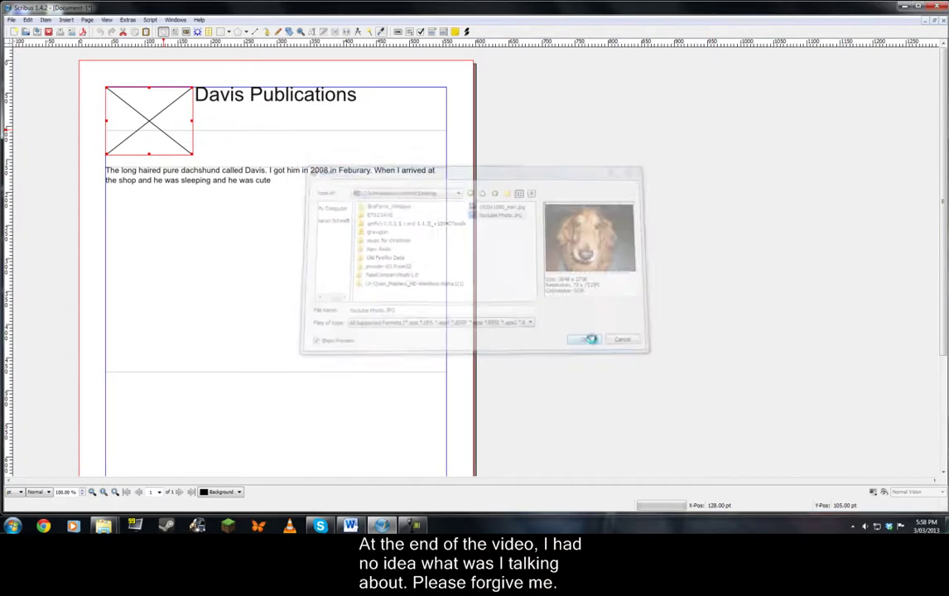
- Fit the dog photo to its frame and enlarge the frame slightly
mouse_move(192, 155)
mouse_down()
mouse_move(220, 186)
mouse_move(252, 196)
mouse_move(335, 304)
mouse_move(197, 145)
mouse_move(201, 163)
mouse_up()
right_click(153, 134)
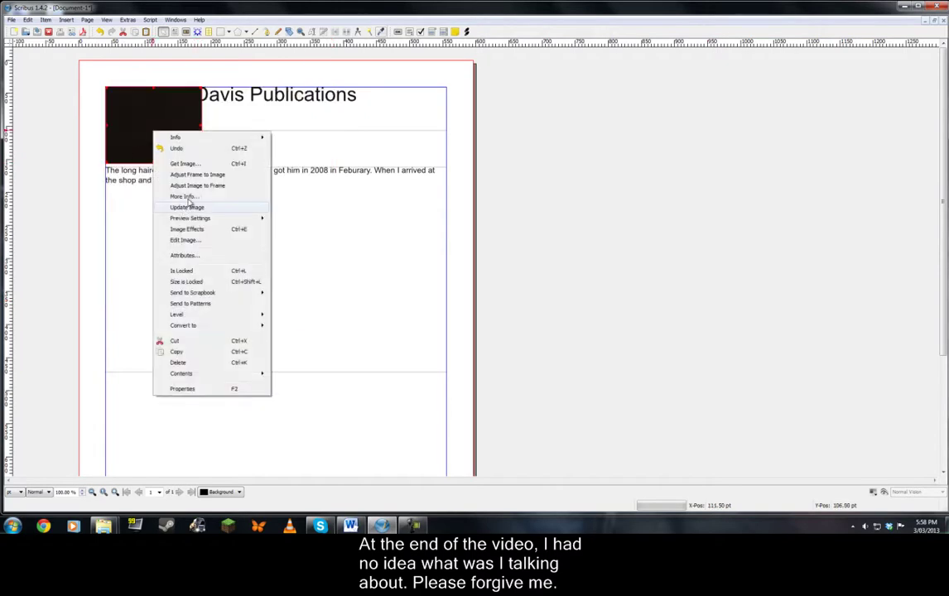
click(233, 179)
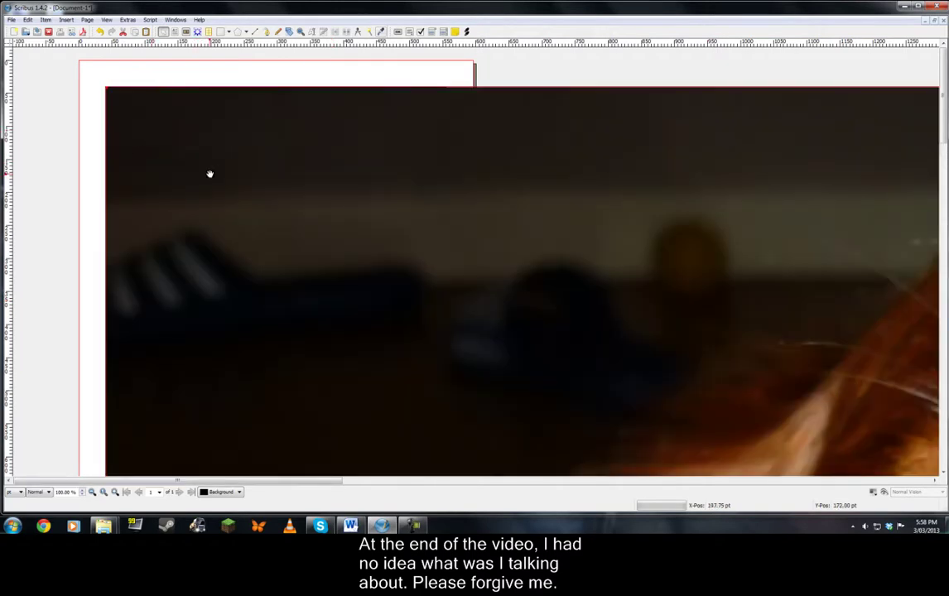
key(ctrl+z)
right_click(160, 150)
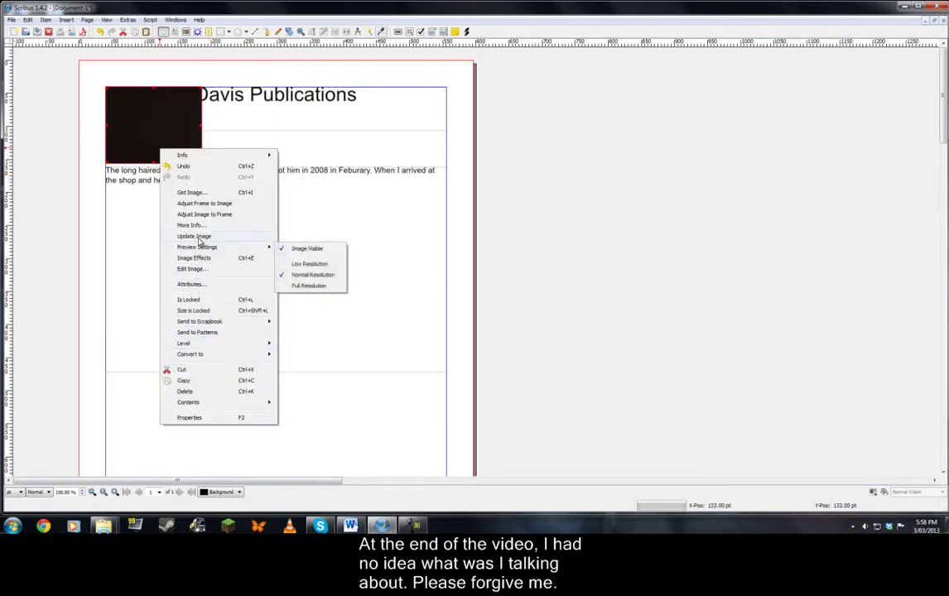
click(212, 215)
drag(203, 162, 204, 163)
- Attempt editing the photo externally, dismiss the missing-editor warning, and open the frame's Properties
right_click(188, 114)
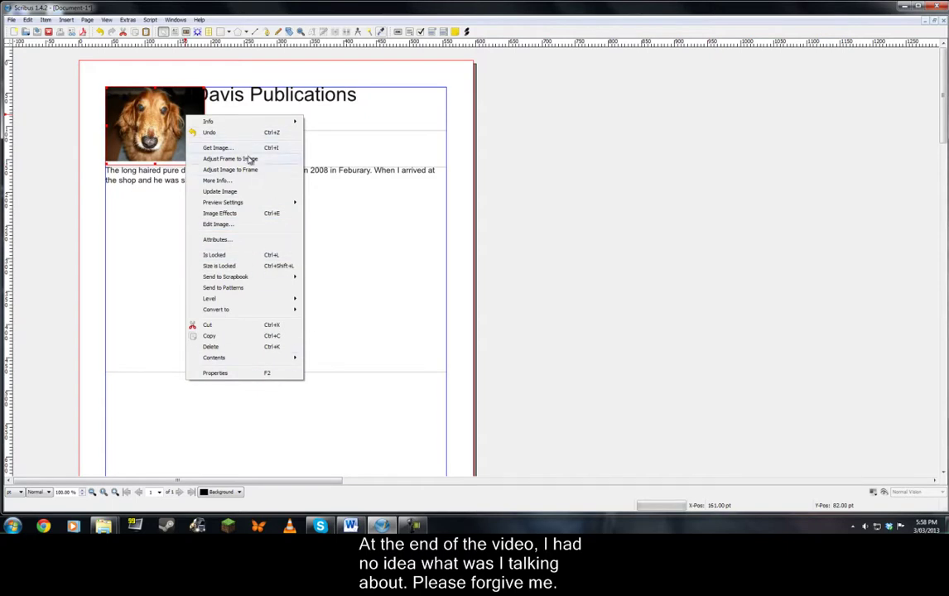
click(245, 227)
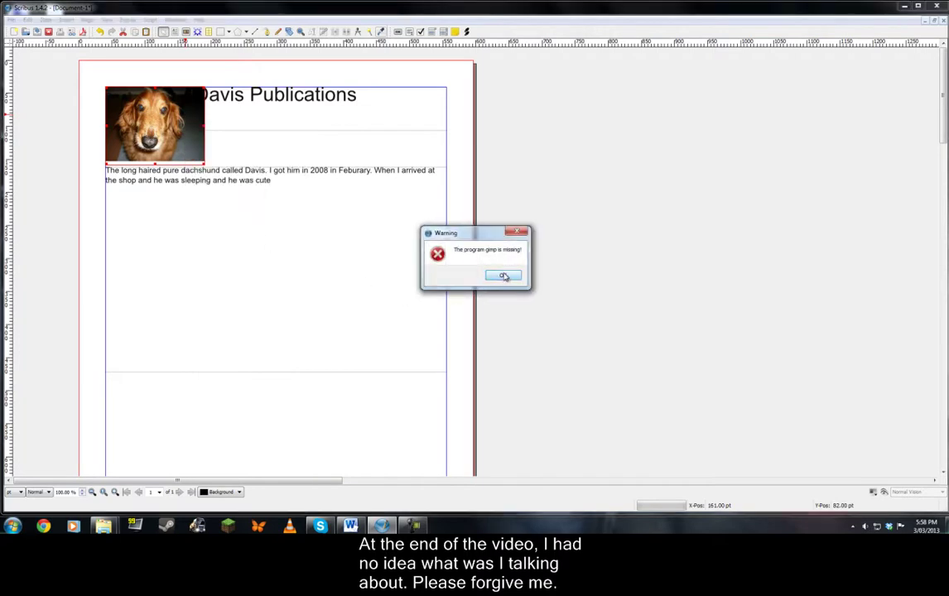
key(Return)
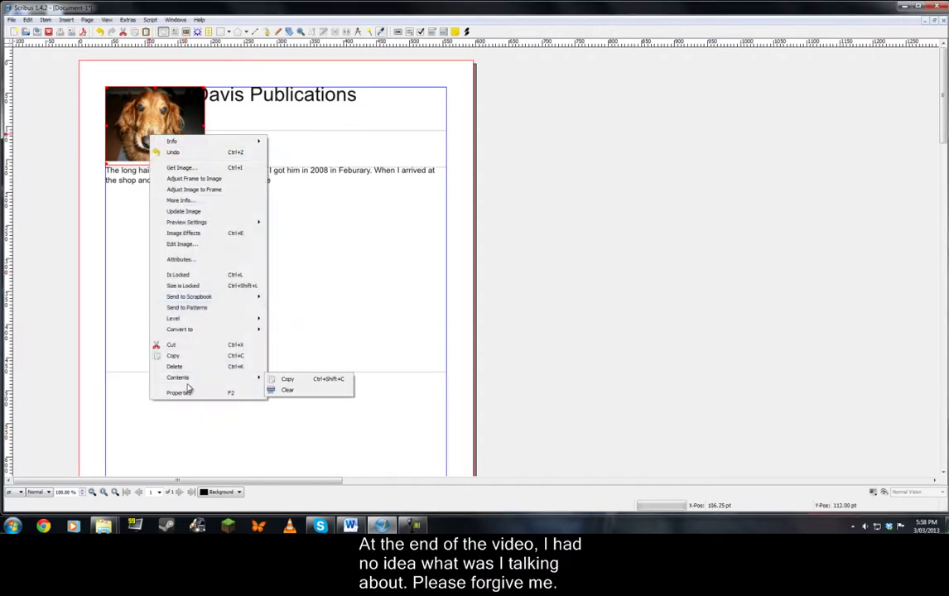
click(179, 393)
- Set the photo frame's text flow to Use Frame Shape
drag(38, 5, 685, 108)
click(661, 294)
click(594, 217)
click(585, 238)
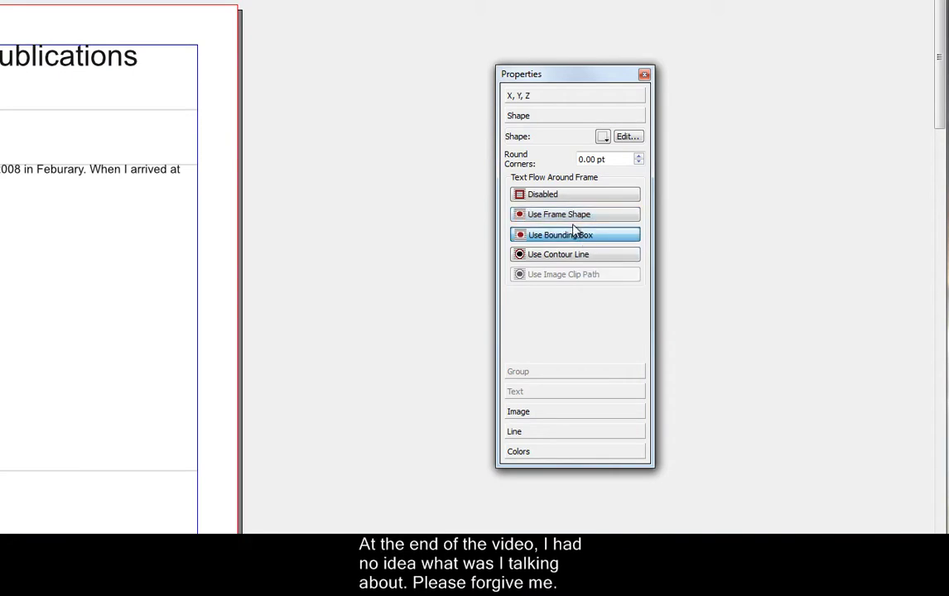
click(569, 216)
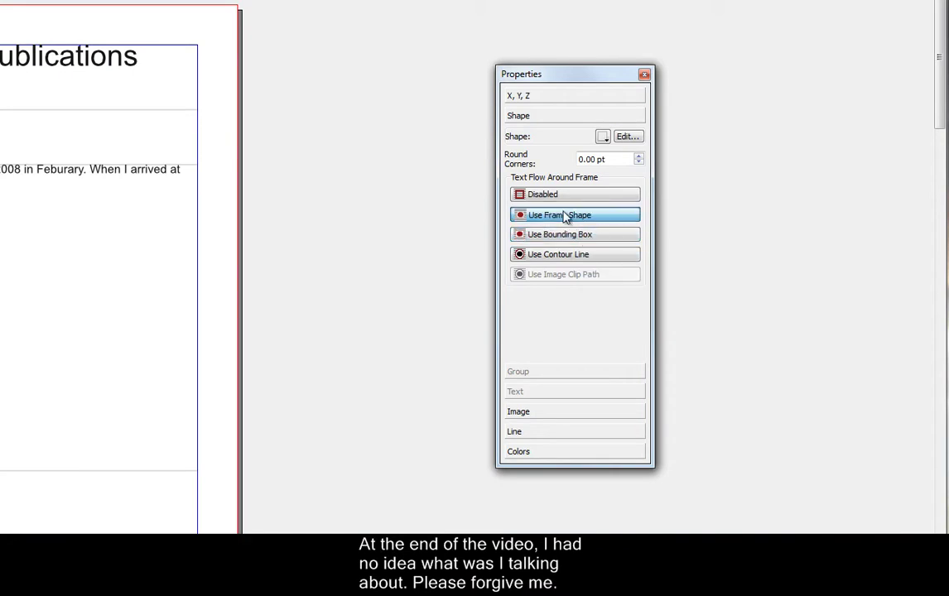
- Review the Image, Line and Colours settings, leaving the frame colour at None
click(522, 412)
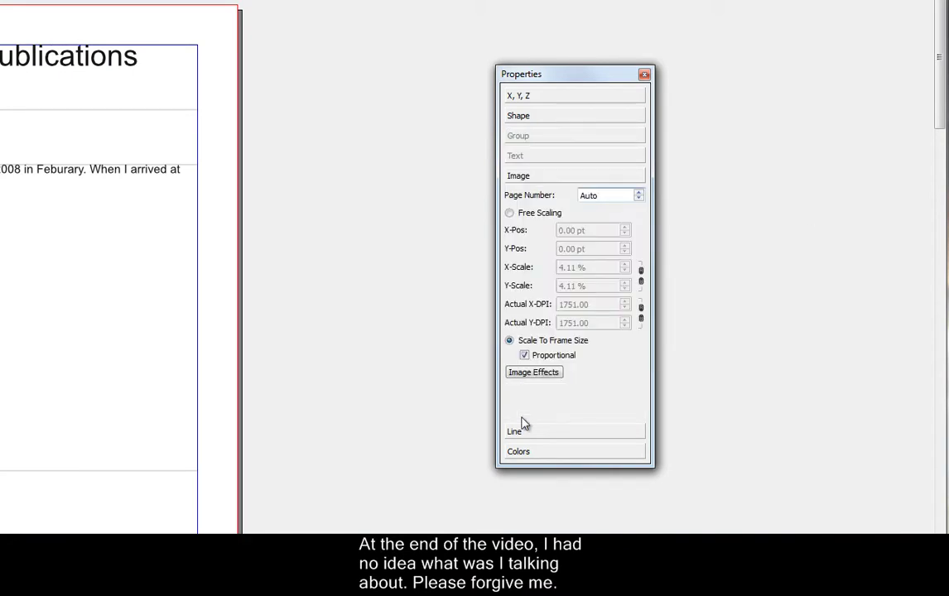
click(518, 432)
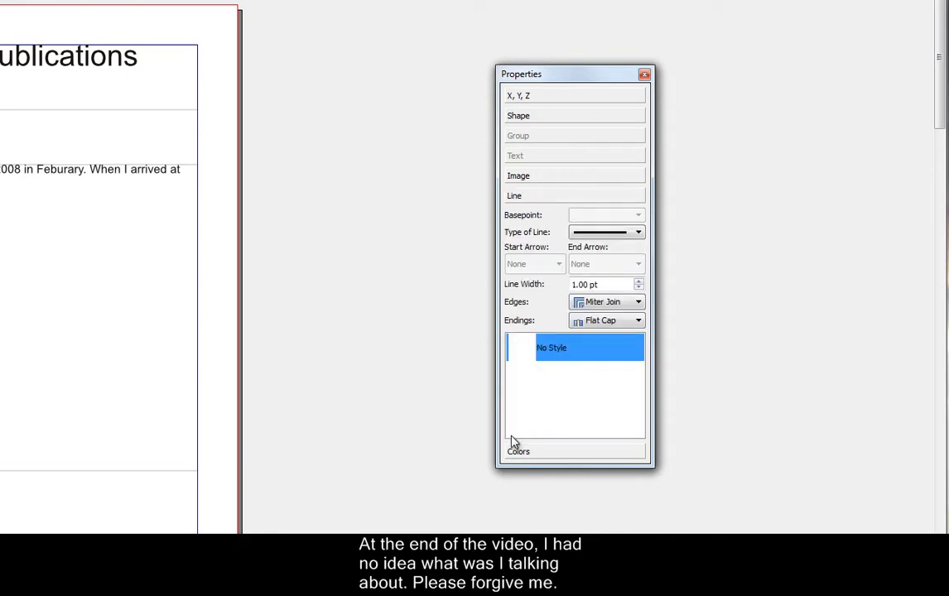
click(529, 454)
click(570, 292)
click(566, 312)
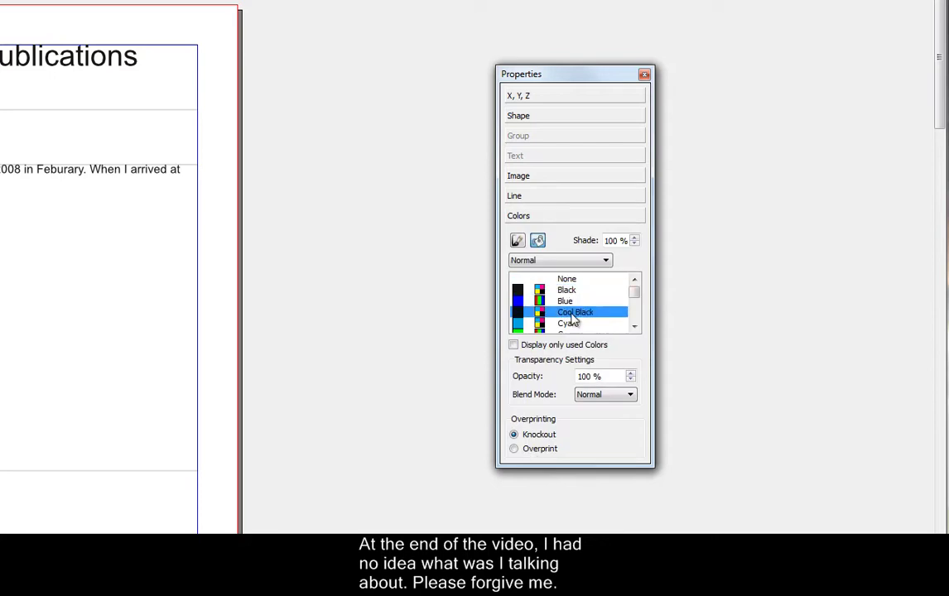
click(572, 323)
click(575, 290)
click(572, 283)
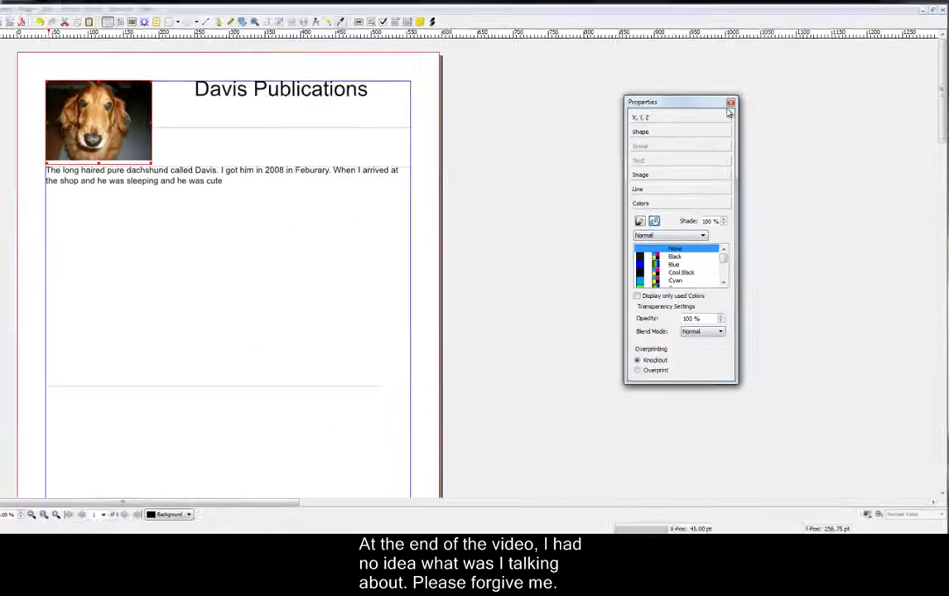
click(731, 103)
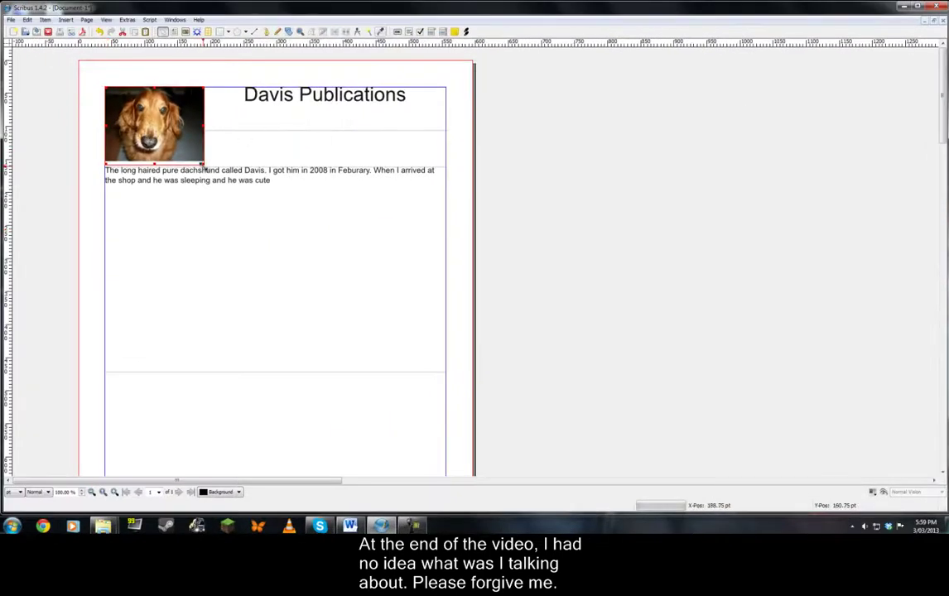
- Enlarge the photo frame, fit the image to it, then trim the frame to the picture
drag(202, 166, 228, 215)
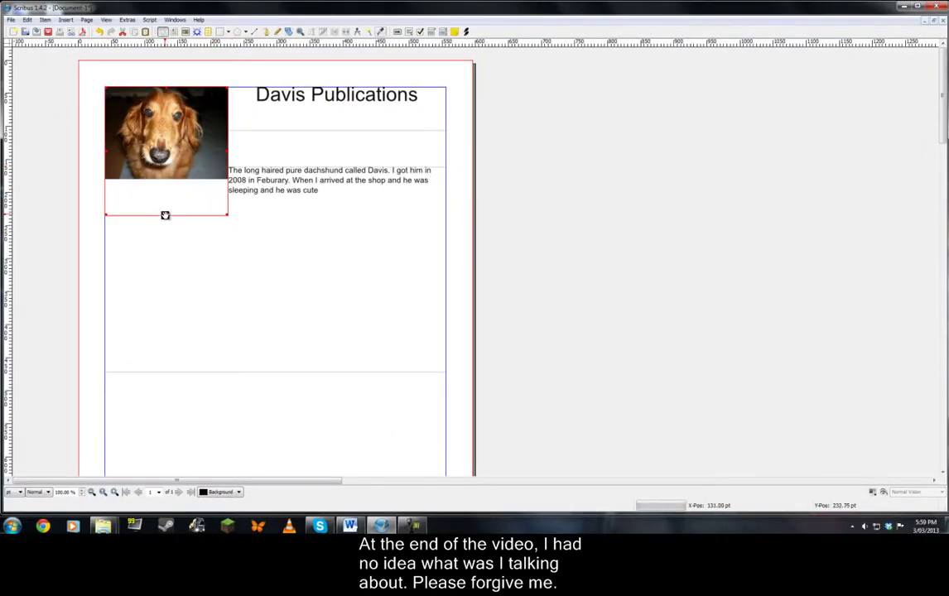
right_click(168, 173)
click(223, 230)
drag(229, 216, 227, 177)
- Nudge the body text frame slightly lower
click(232, 228)
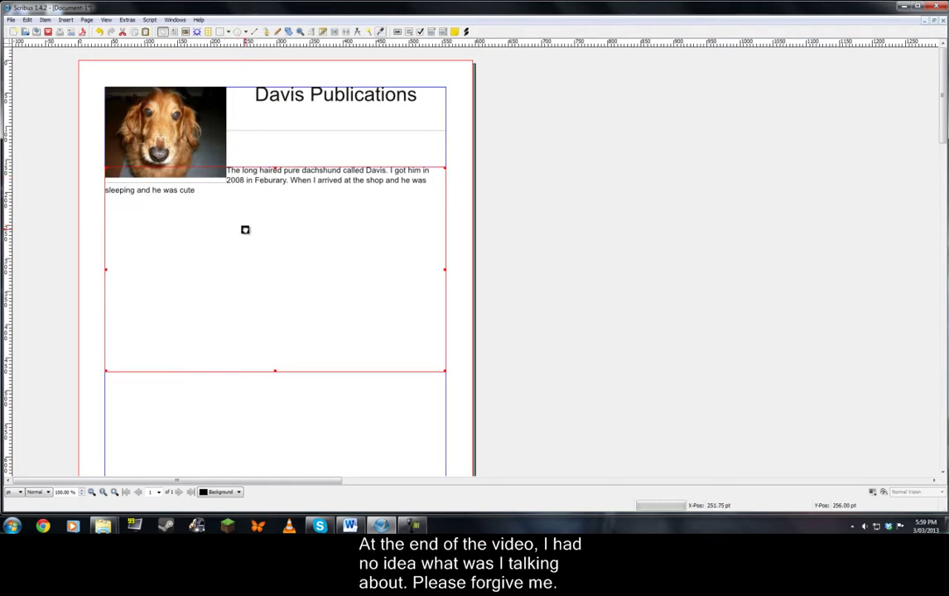
click(347, 264)
mouse_move(233, 170)
mouse_down()
mouse_move(282, 182)
mouse_move(224, 182)
mouse_move(257, 170)
mouse_move(233, 178)
mouse_up()
- Show the body frame's Text properties with Style Settings, First Line Offset and Advanced Settings expanded
right_click(232, 179)
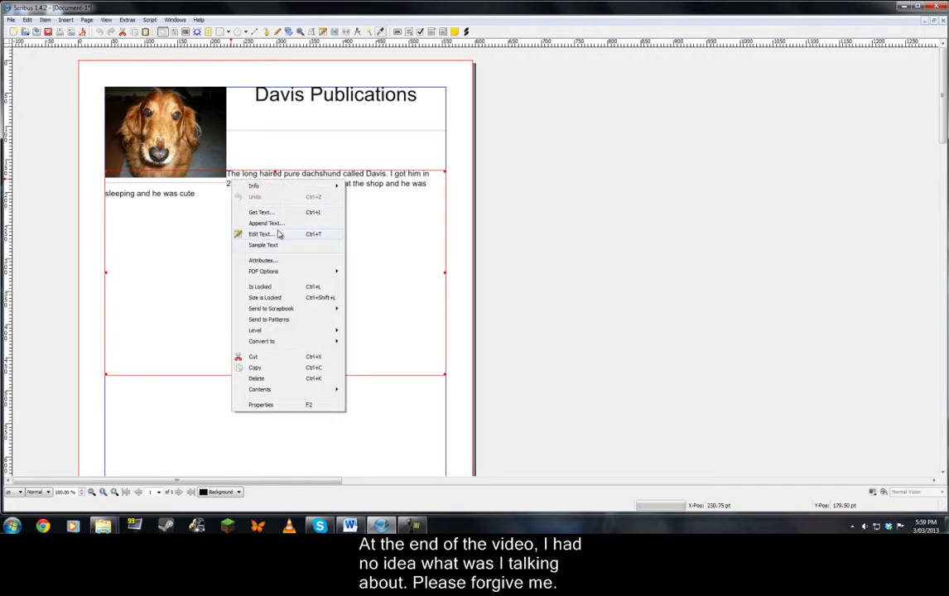
click(269, 404)
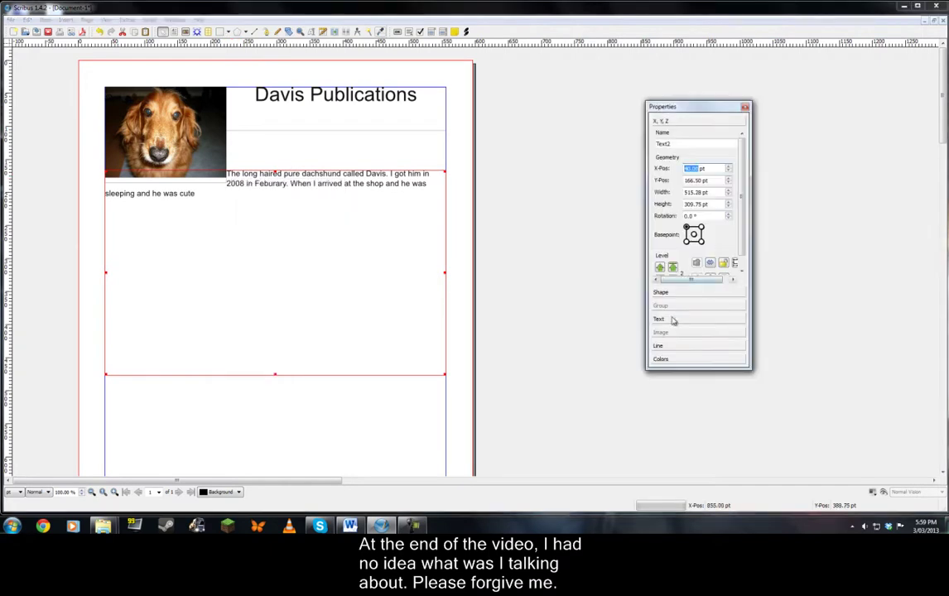
click(660, 320)
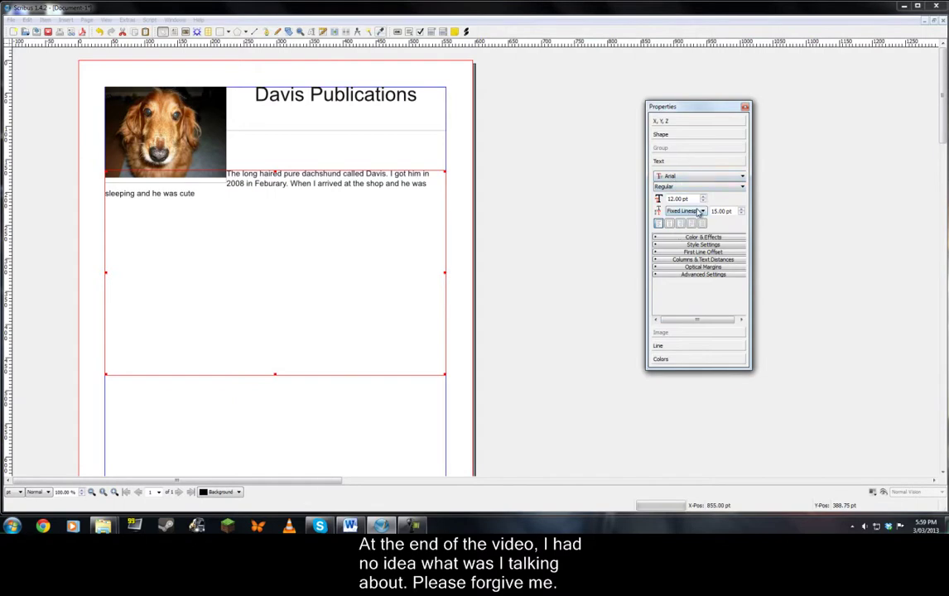
click(710, 246)
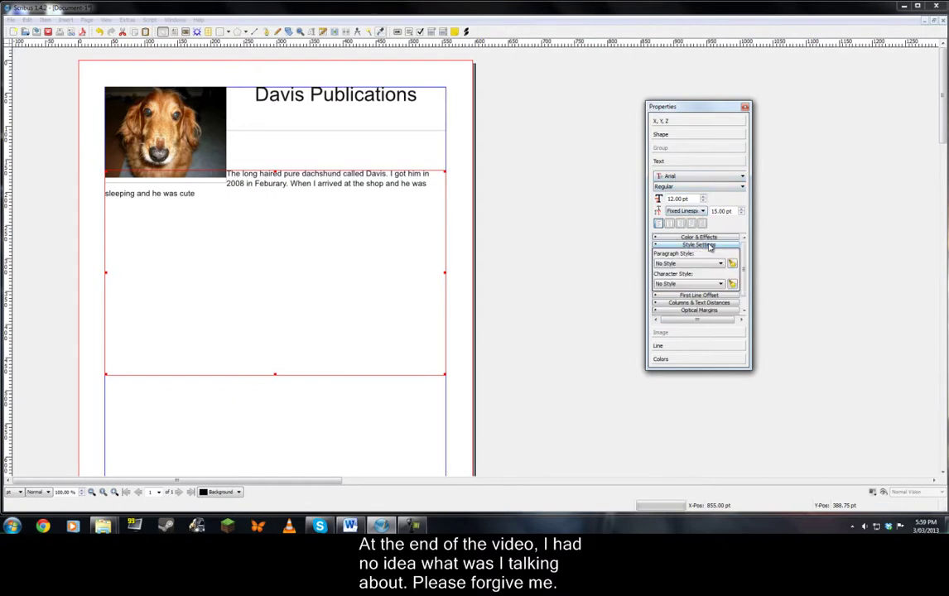
scroll(705, 265, down, 1)
scroll(696, 266, up, 1)
click(696, 296)
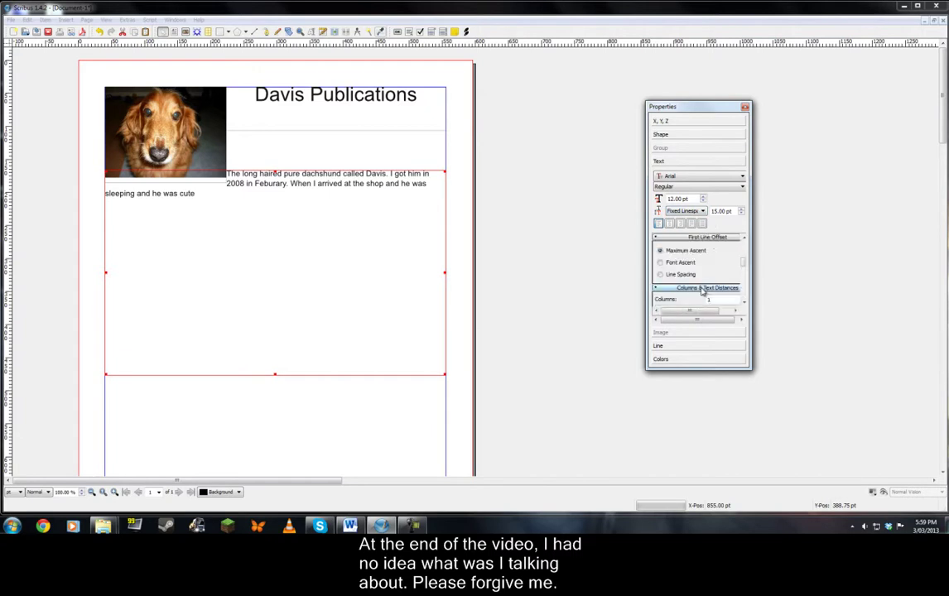
click(706, 302)
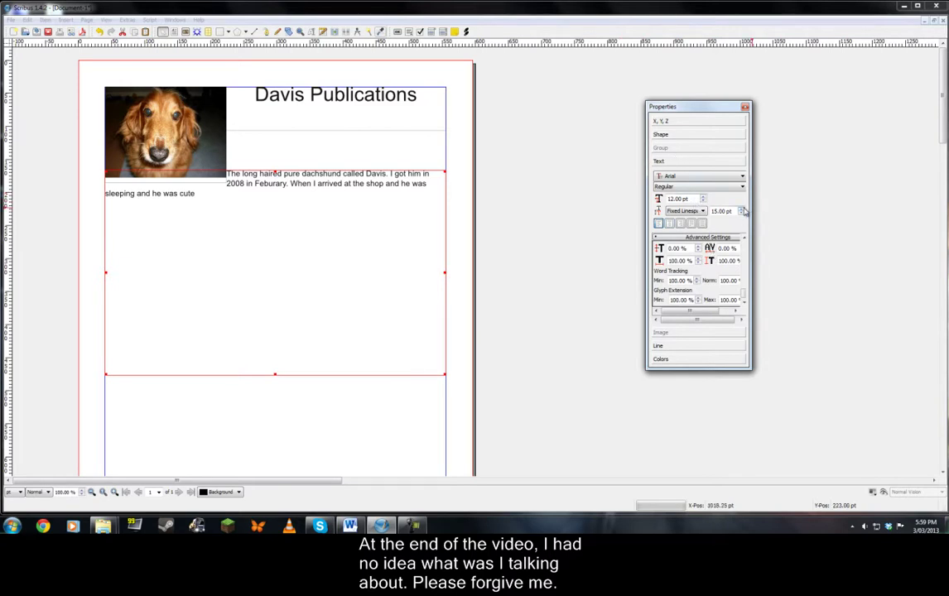
- Nudge the 15 pt line spacing up and back, and view the spacing mode options
click(743, 209)
click(743, 213)
click(686, 212)
- Give the body text automatic line spacing, move the dog photo below it, and enlarge its frame
click(690, 225)
drag(170, 124, 184, 260)
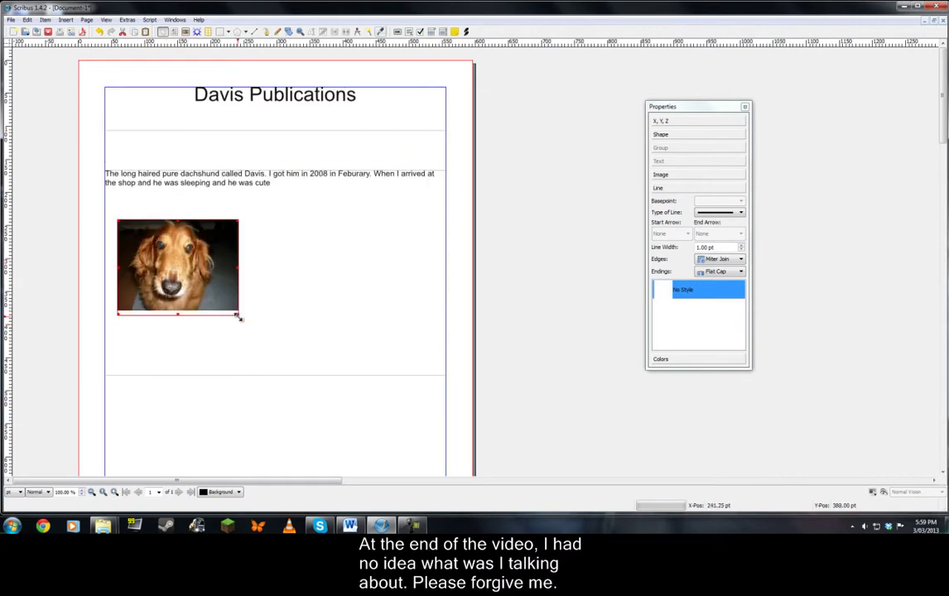
drag(239, 318, 251, 370)
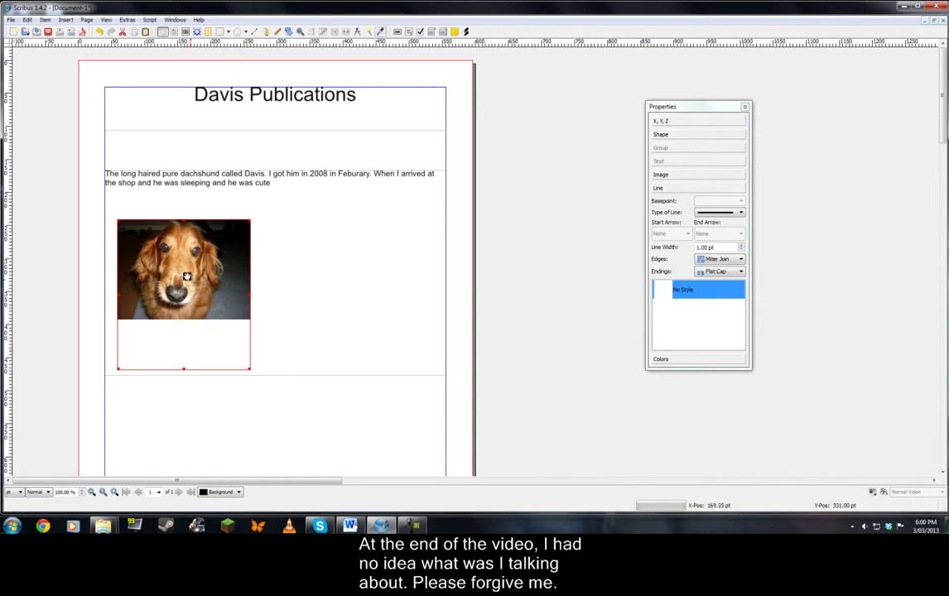
- Show the dog photo's Image properties: Scale To Frame Size, Proportional, 5.51% scale
right_click(188, 276)
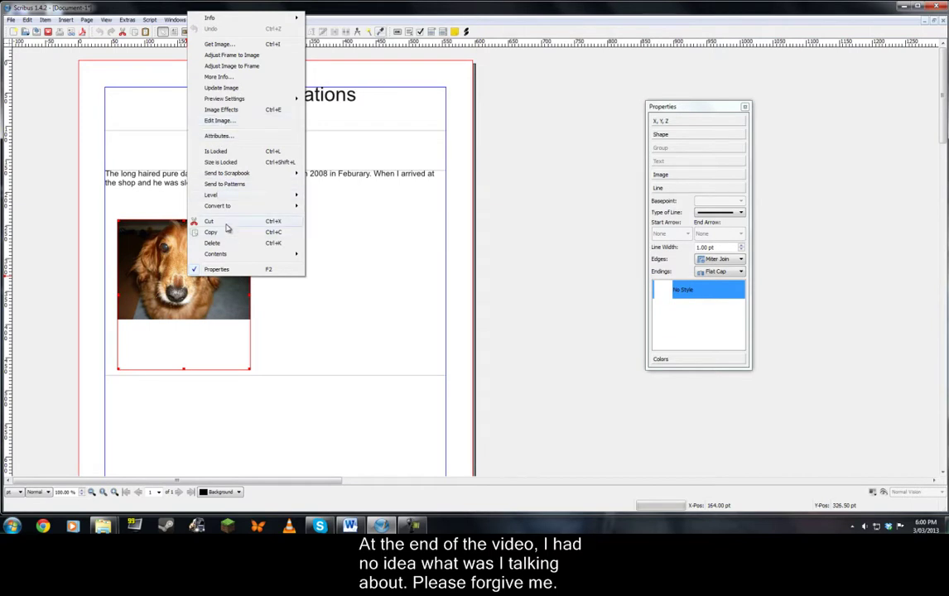
click(364, 222)
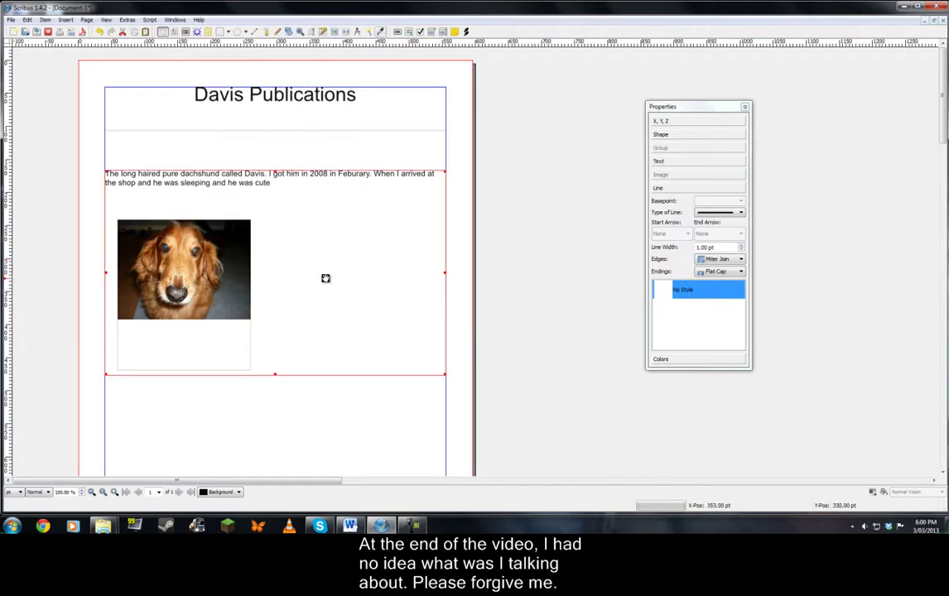
right_click(206, 280)
click(581, 287)
click(662, 175)
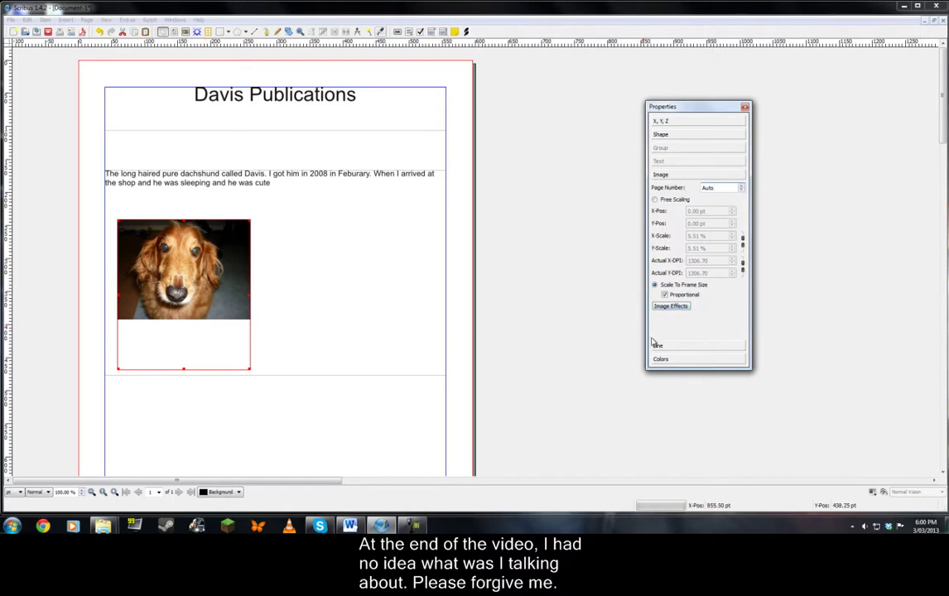
- Make text flow around the photo's contour line and move the body text frame up under the heading
click(658, 345)
click(662, 135)
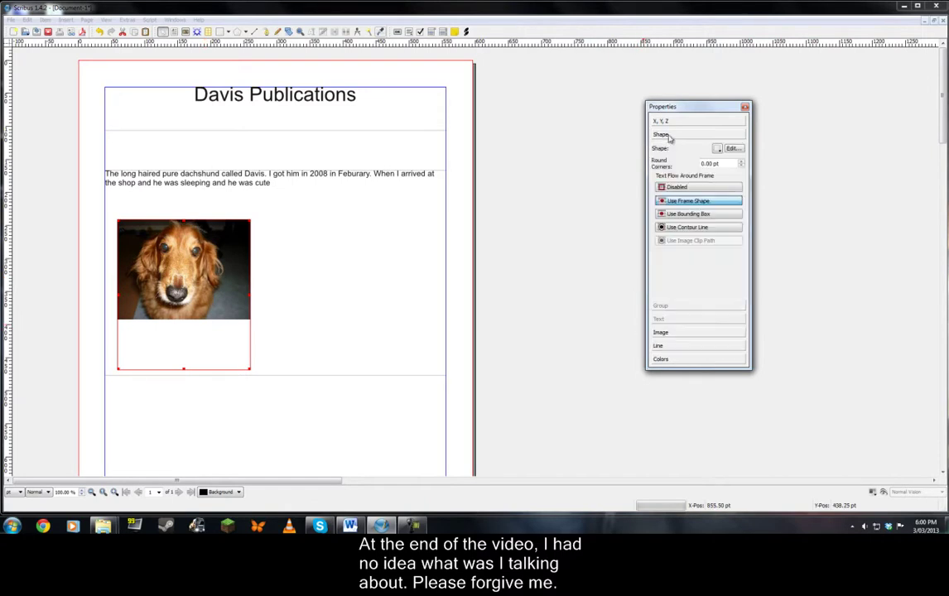
click(724, 217)
click(692, 228)
drag(324, 267, 160, 172)
- Select the dog photo frame and review its colour, line and image scaling settings
click(184, 247)
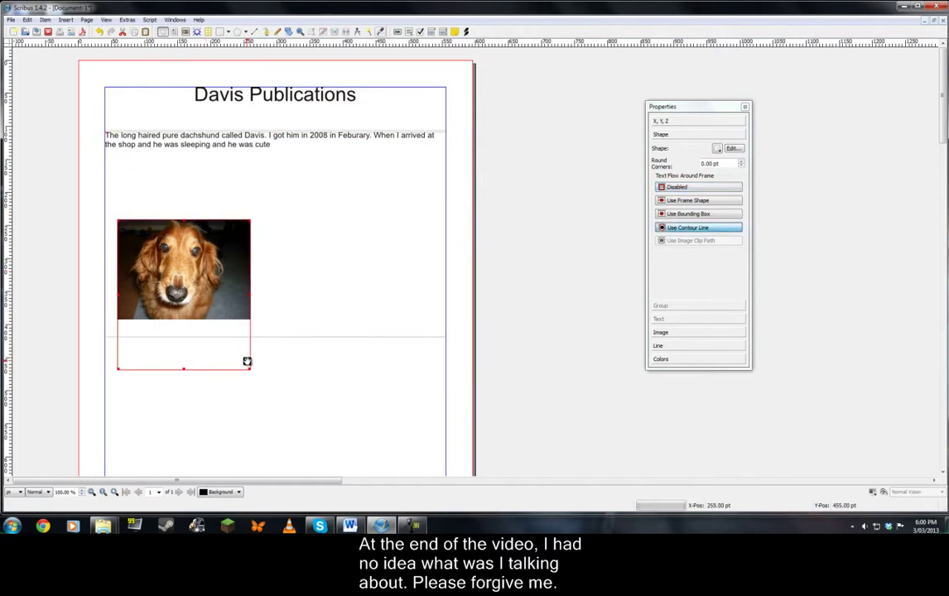
right_click(239, 312)
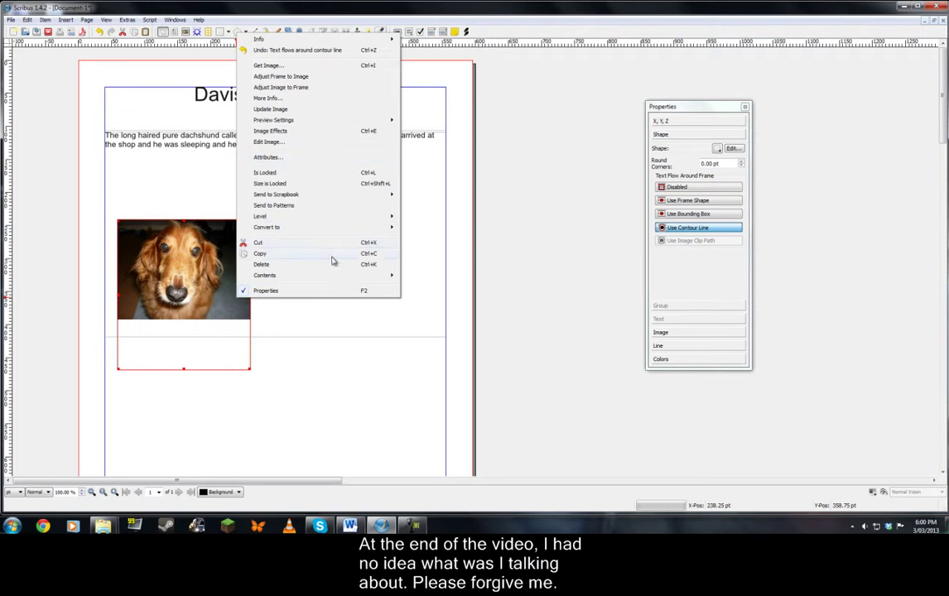
key(Escape)
click(667, 360)
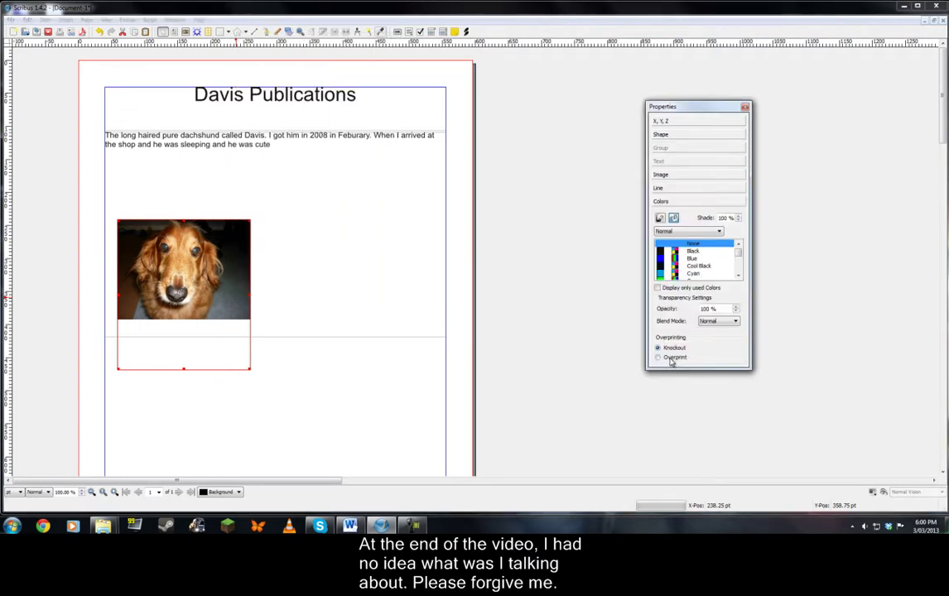
click(662, 189)
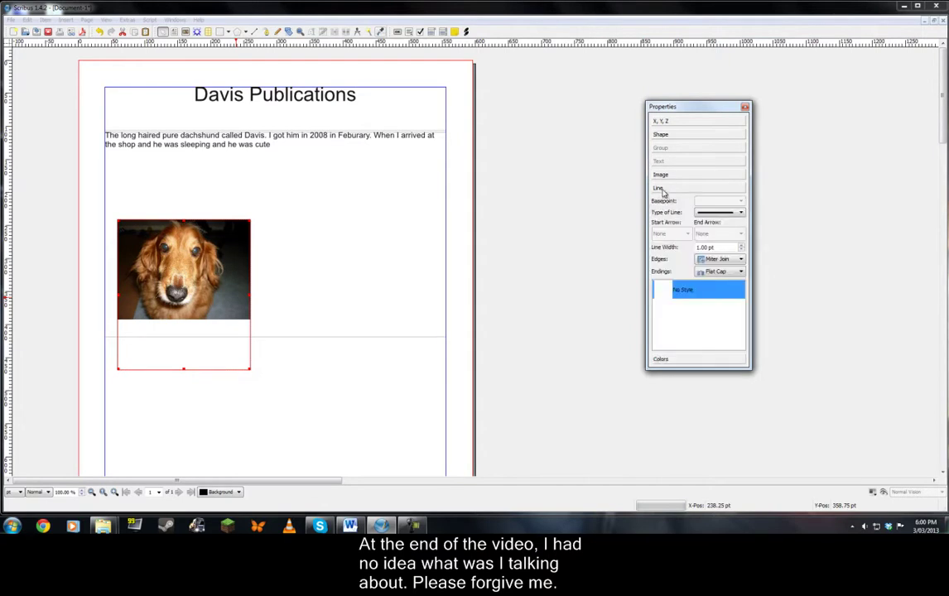
click(662, 175)
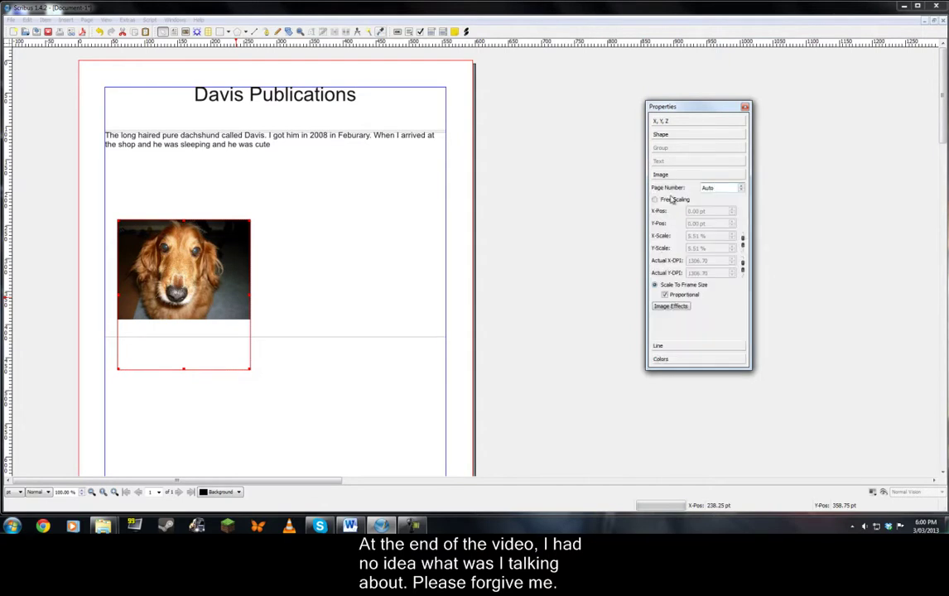
- Round the body text frame's corners to 3 pt and open its outline in Move Control Points mode
click(390, 192)
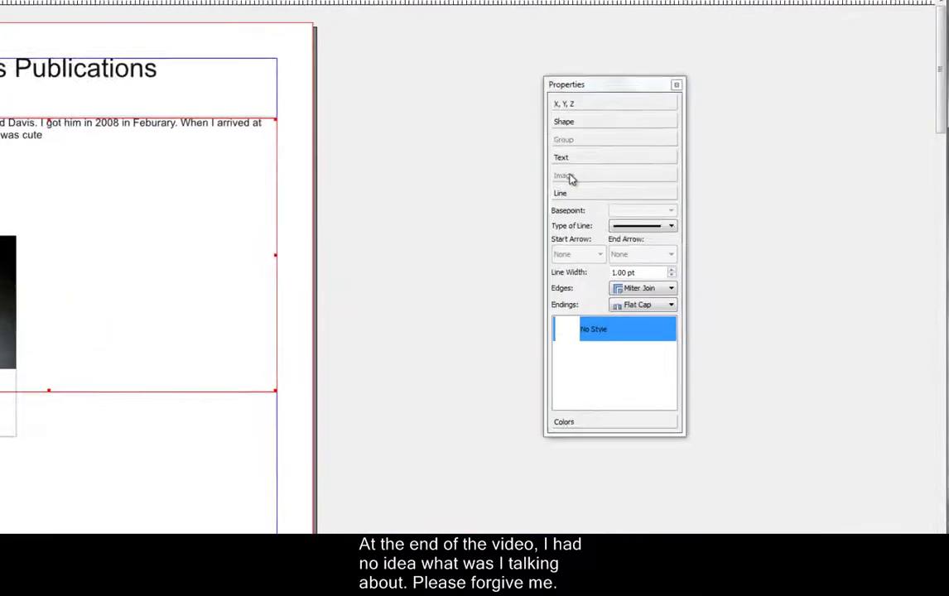
click(654, 161)
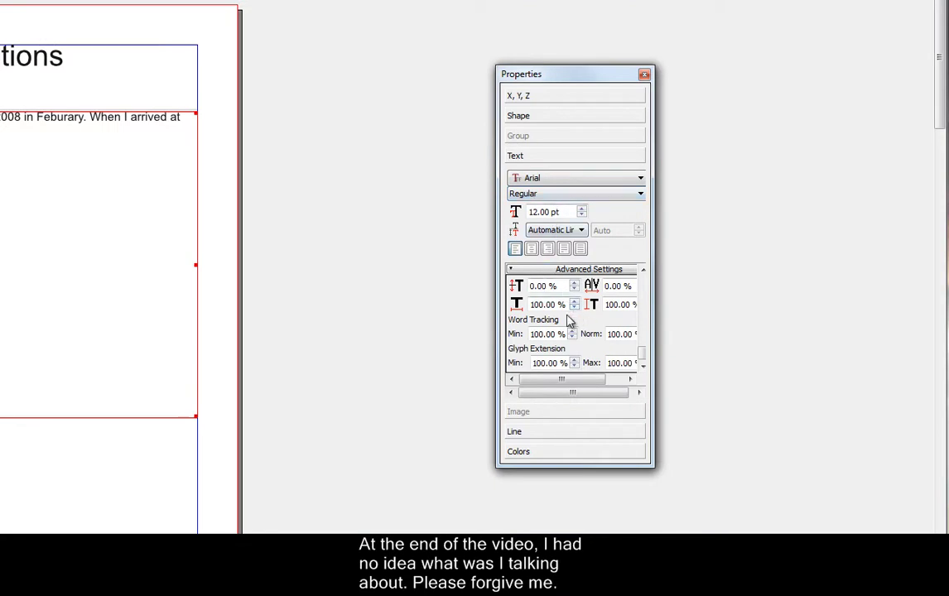
click(536, 116)
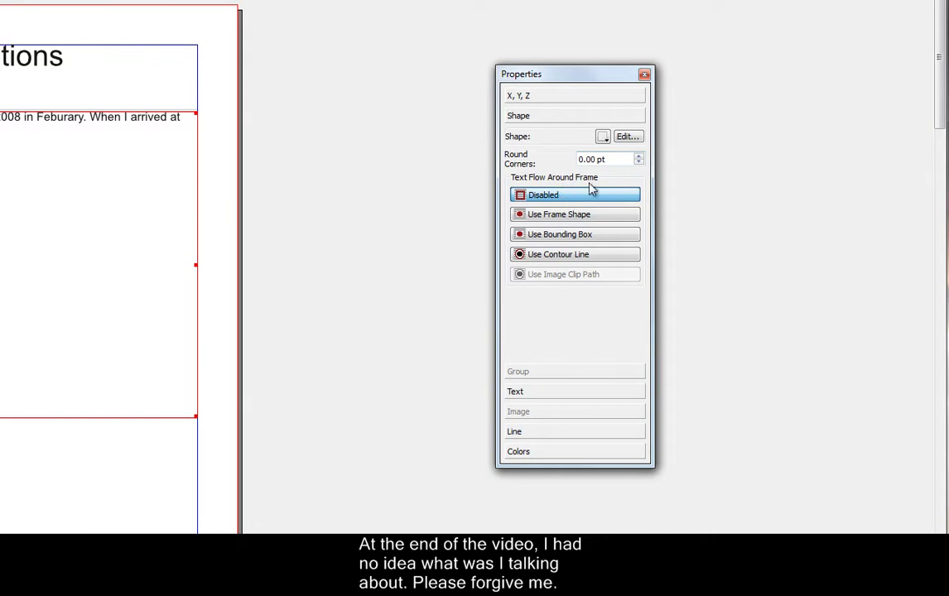
click(638, 156)
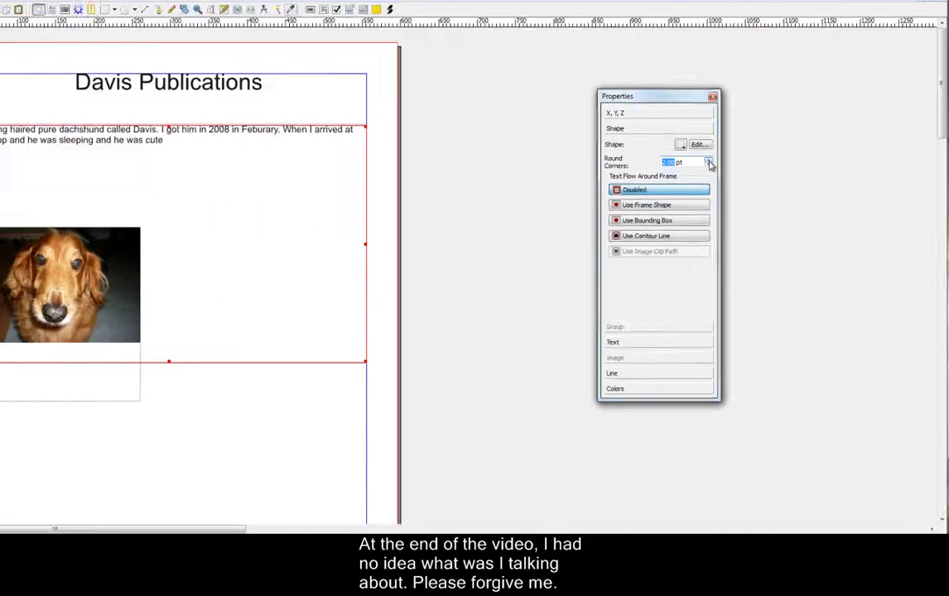
click(700, 144)
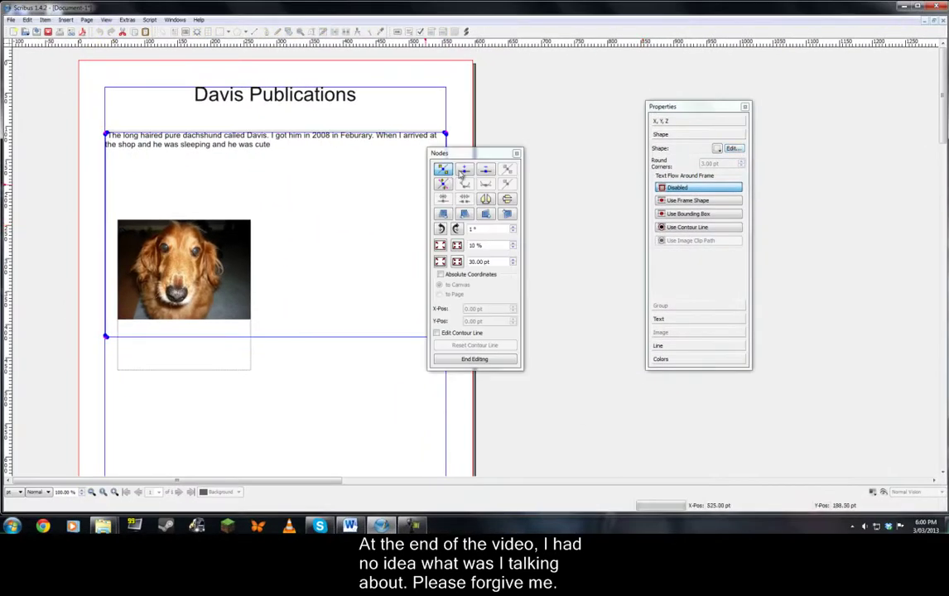
click(462, 170)
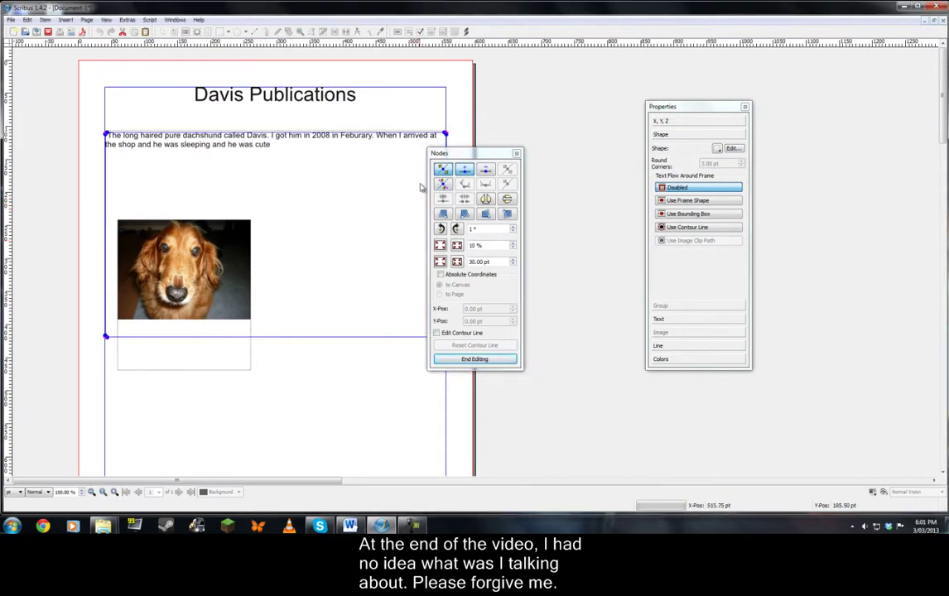
- Drag the text frame's top-left contour node down, then up and to the right
click(110, 141)
drag(113, 145, 122, 176)
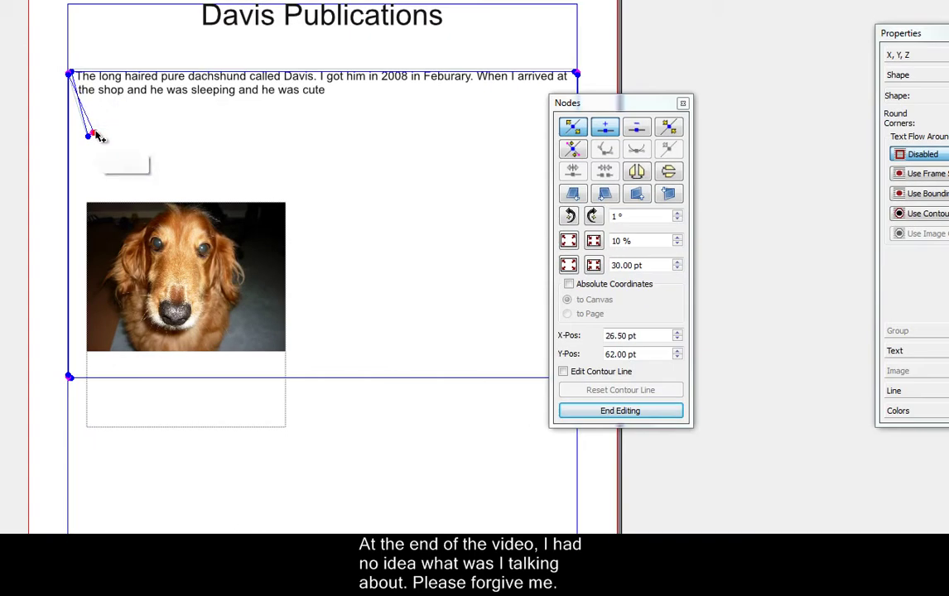
drag(93, 132, 132, 92)
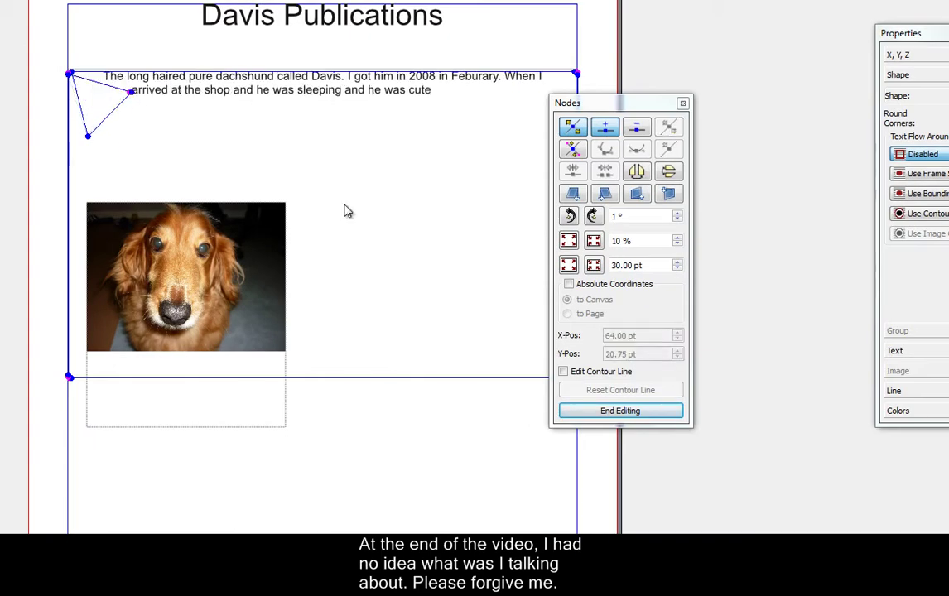
click(637, 126)
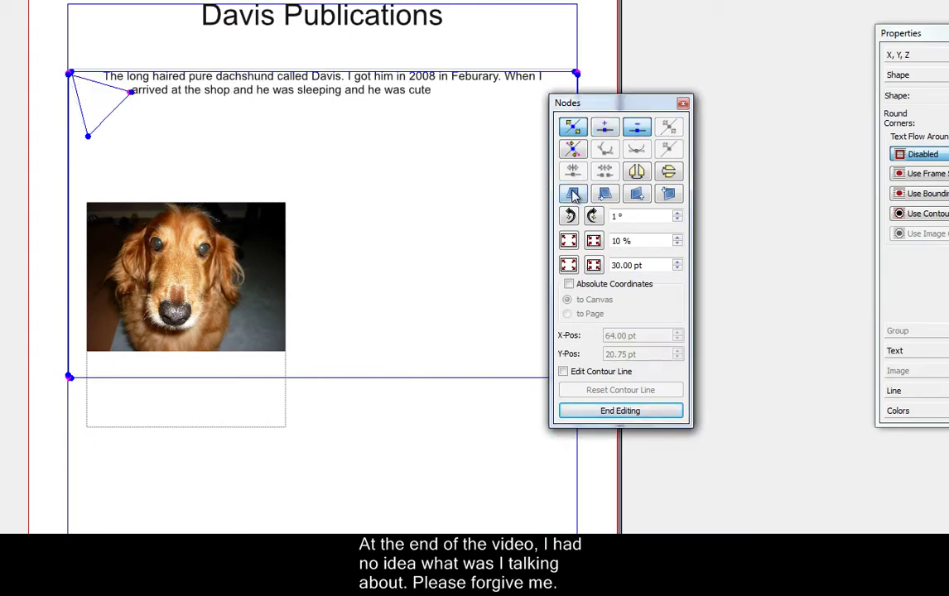
- Shear the text frame outline, rotate it 1° clockwise, and trial resizing by 10% and 30 pt
click(636, 193)
key(ctrl+z)
click(640, 197)
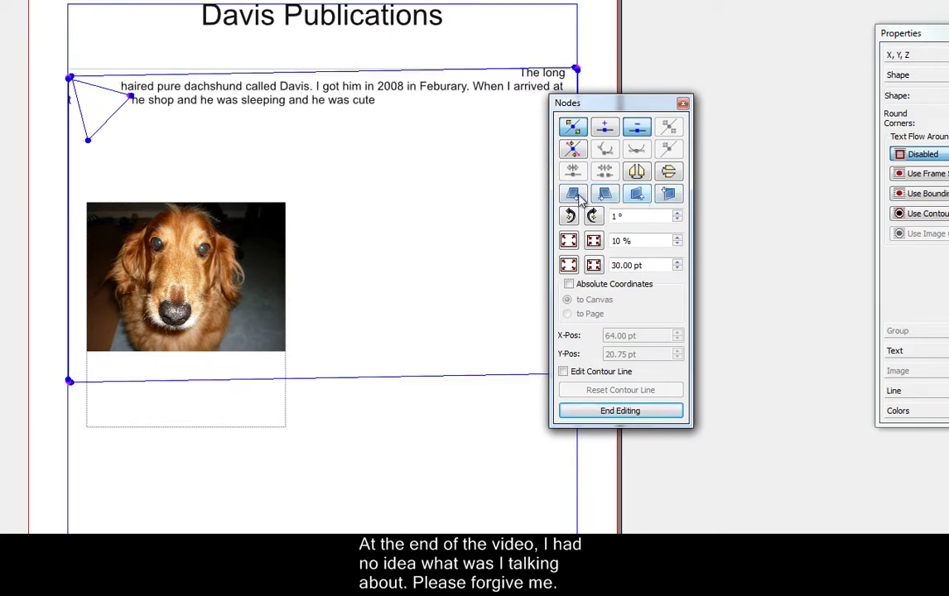
click(637, 201)
click(593, 216)
key(ctrl+z)
click(593, 215)
click(569, 242)
key(ctrl+z)
click(568, 264)
click(594, 265)
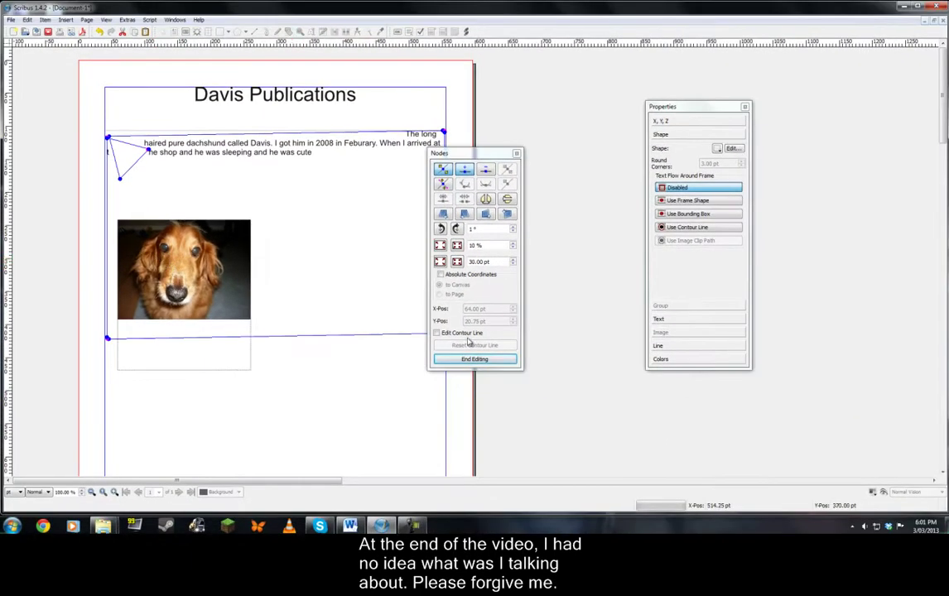
- End outline editing and move the dog photo into the text frame's top-left corner
click(475, 358)
click(178, 265)
drag(178, 266, 155, 175)
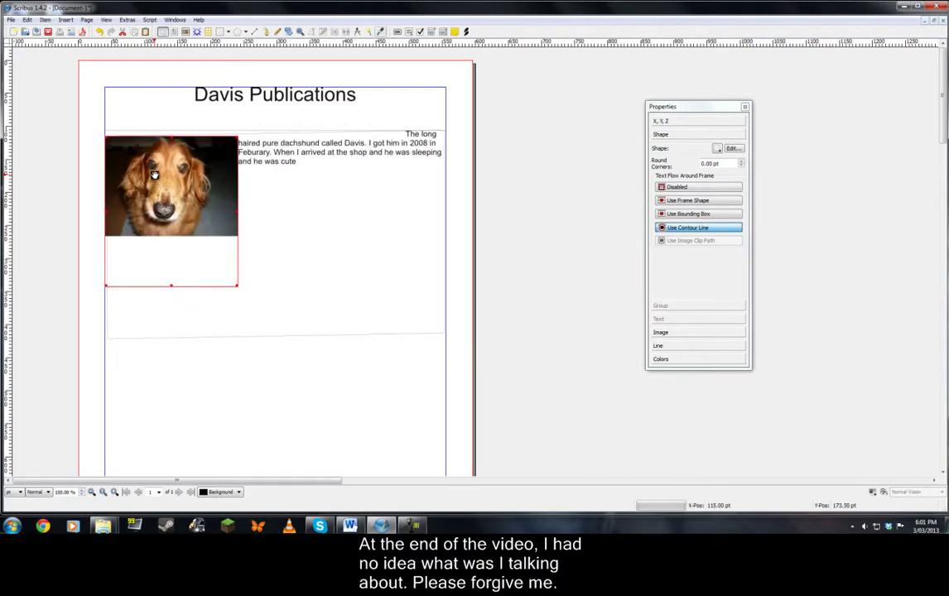
- Show the dog photo's Image settings in Properties, with its contour open for node editing
click(686, 228)
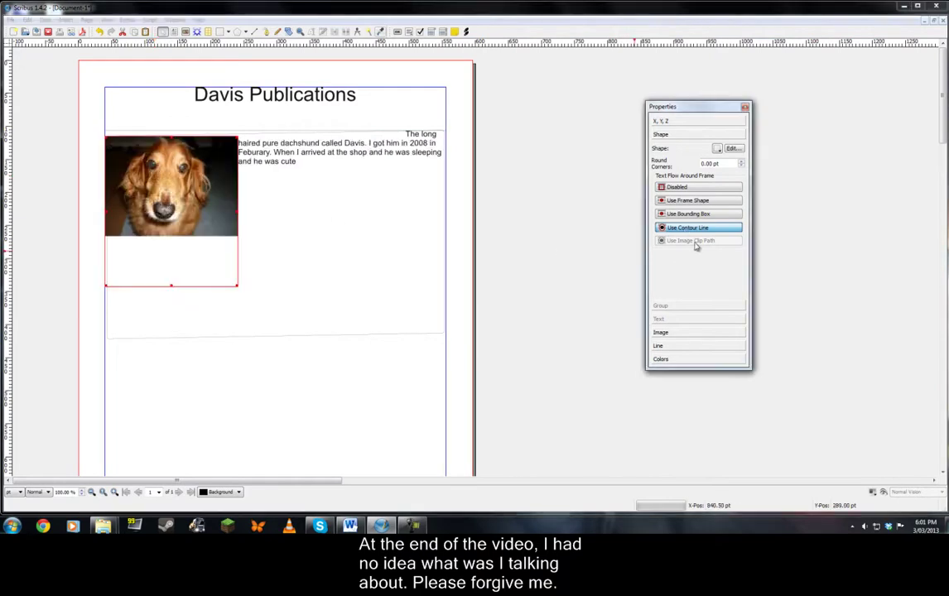
click(734, 147)
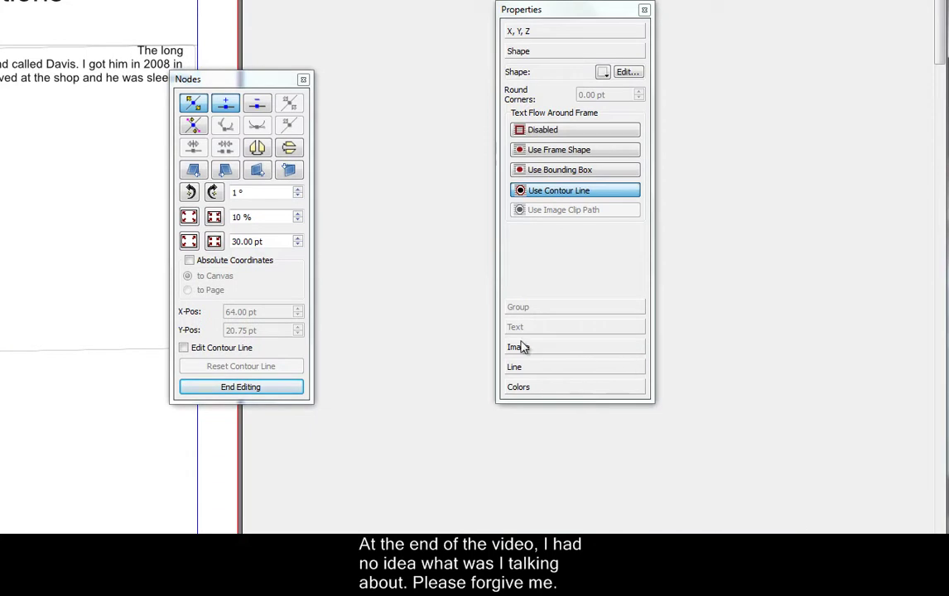
click(525, 347)
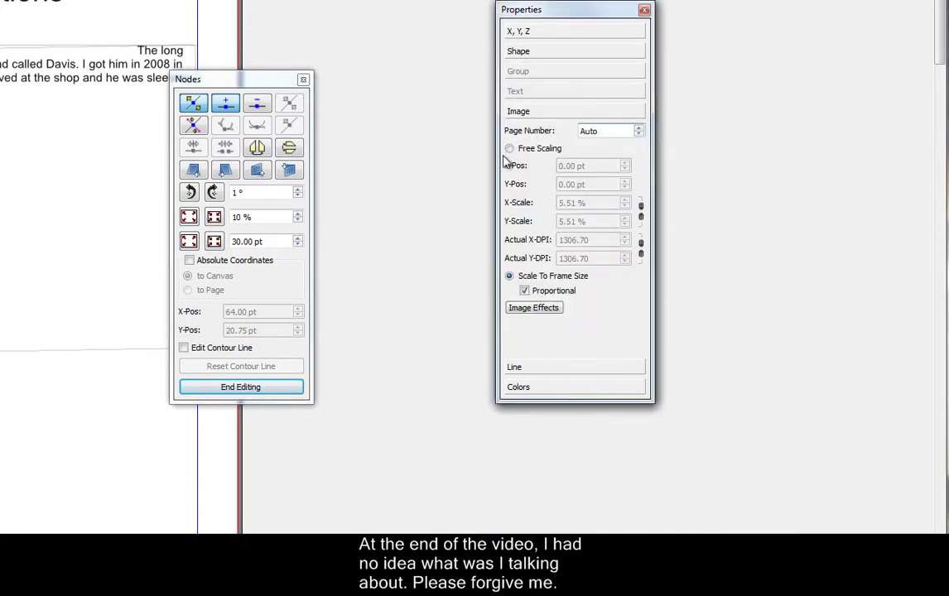
- Add Posterize to the dog photo's effects in use, apply it, and end node editing
click(530, 311)
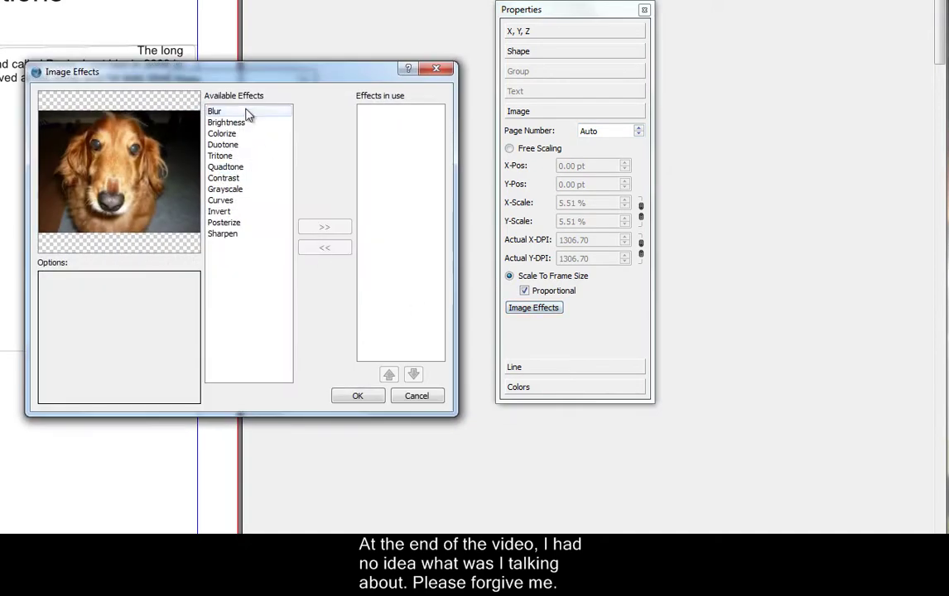
click(228, 114)
click(239, 166)
click(228, 222)
click(325, 227)
click(344, 399)
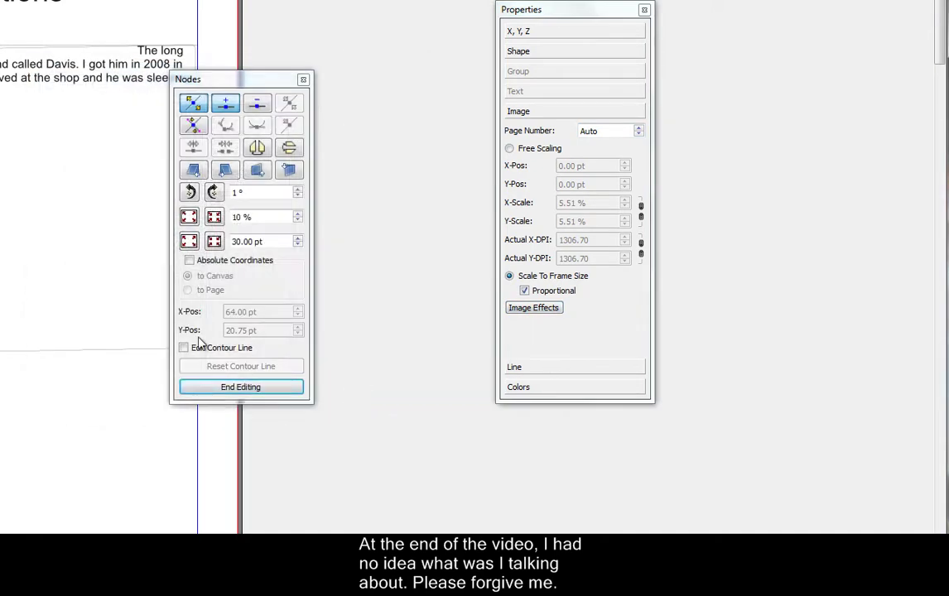
click(222, 388)
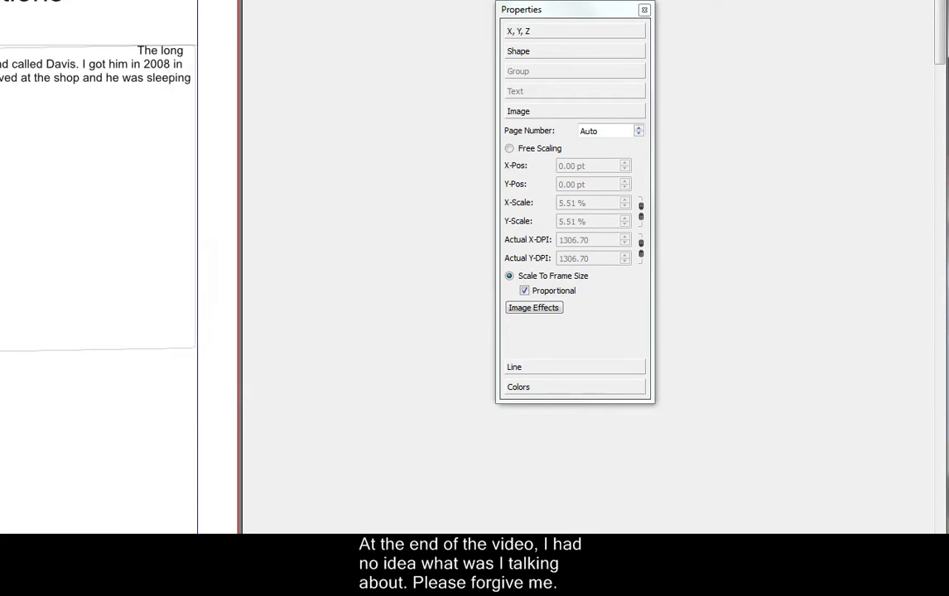
- Select the text frame and set its text flow to Use Contour Line
right_click(1, 248)
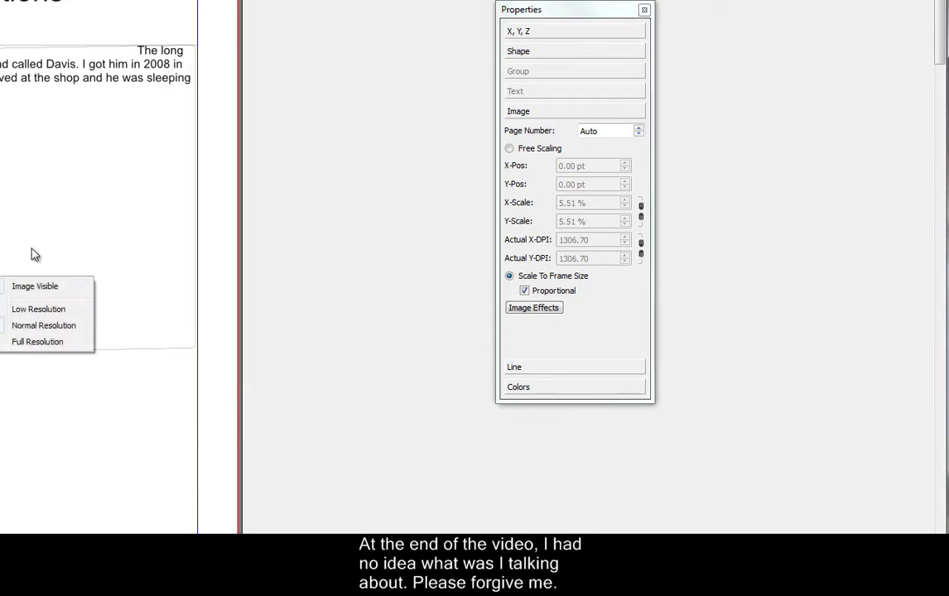
click(32, 201)
click(532, 95)
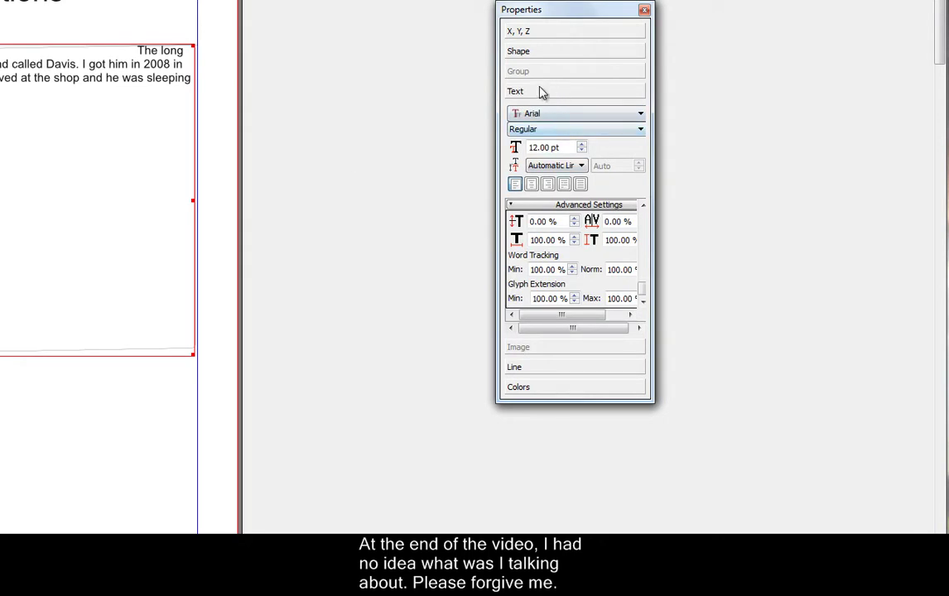
click(528, 53)
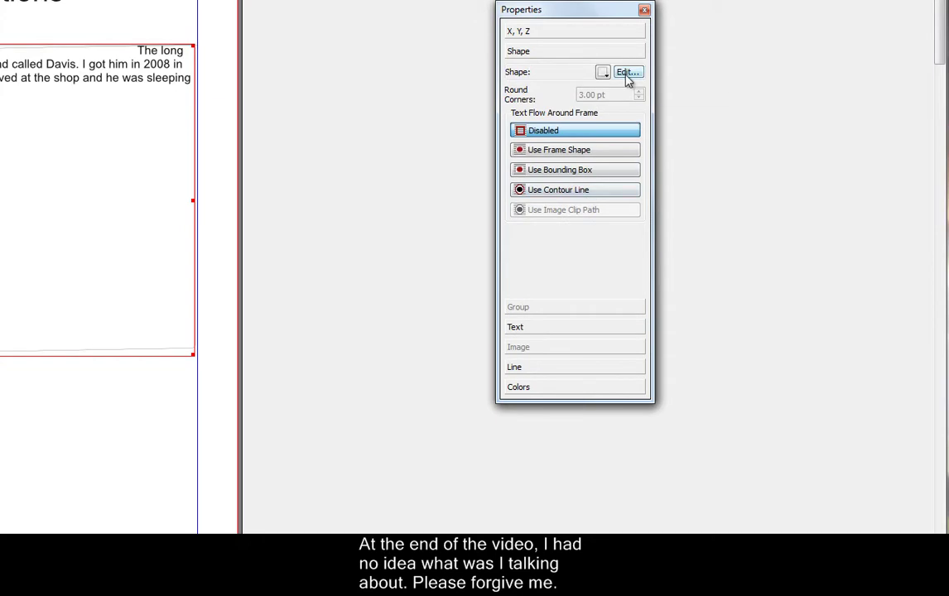
click(580, 153)
click(555, 170)
click(563, 190)
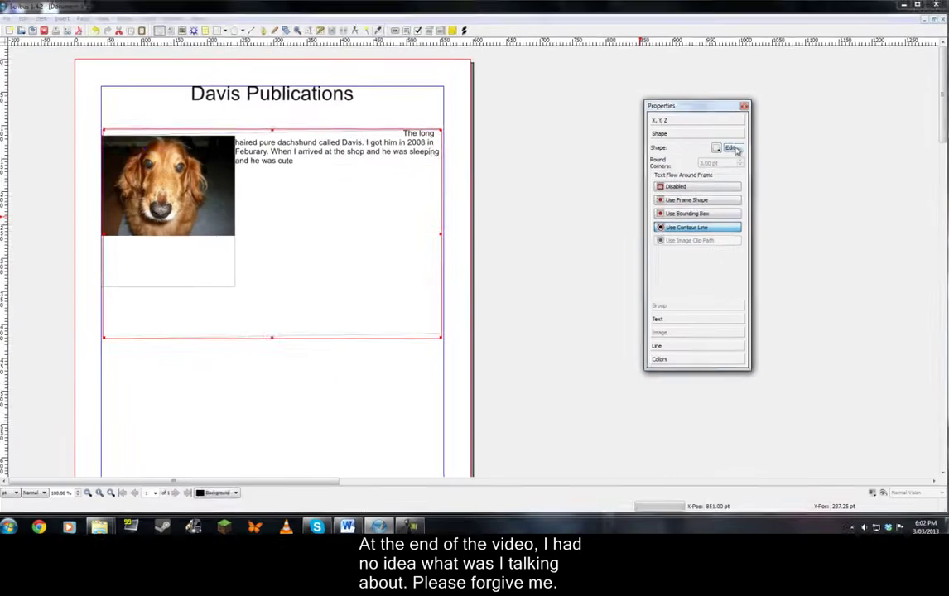
- Move the text frame's contour nodes over the photo, then end outline editing
click(628, 72)
click(464, 168)
drag(137, 139, 197, 153)
drag(111, 162, 263, 147)
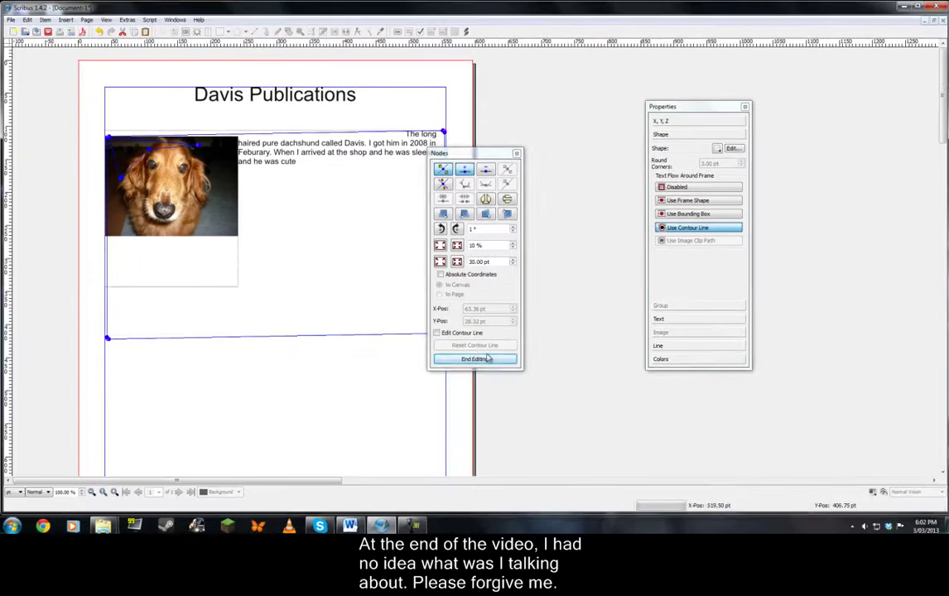
click(487, 359)
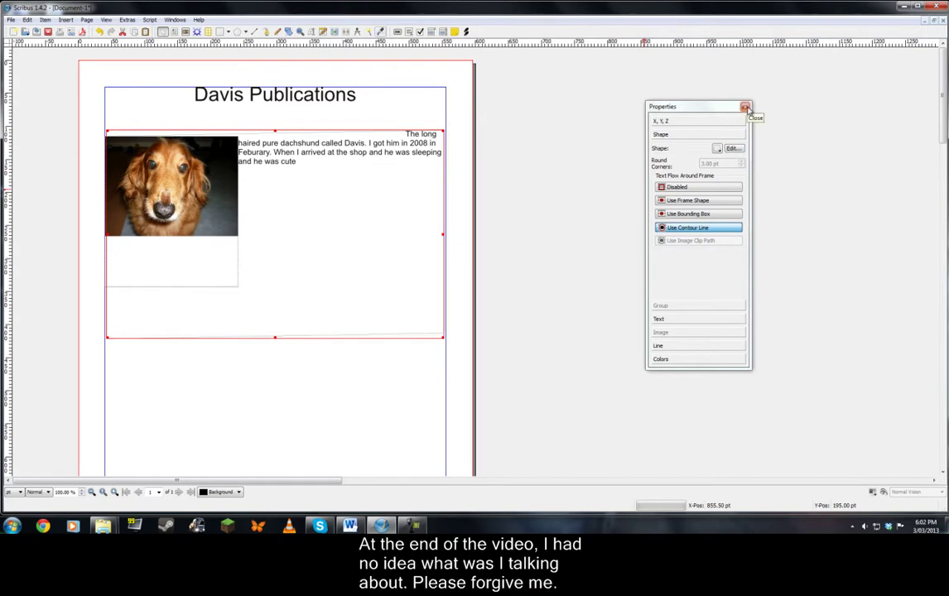
- Close Properties, move the dog photo up beside the heading, and drop the text frame lower
click(746, 107)
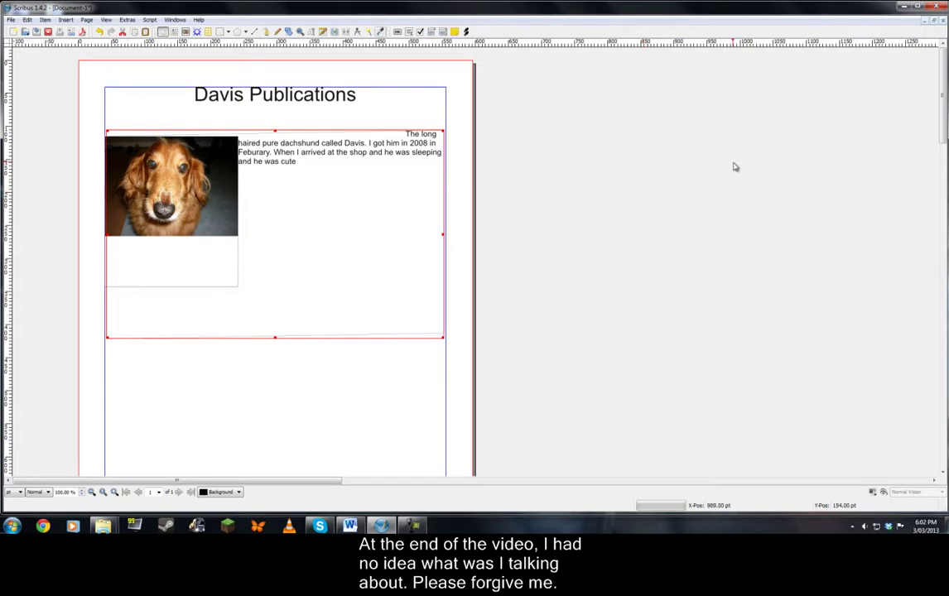
drag(176, 214, 177, 165)
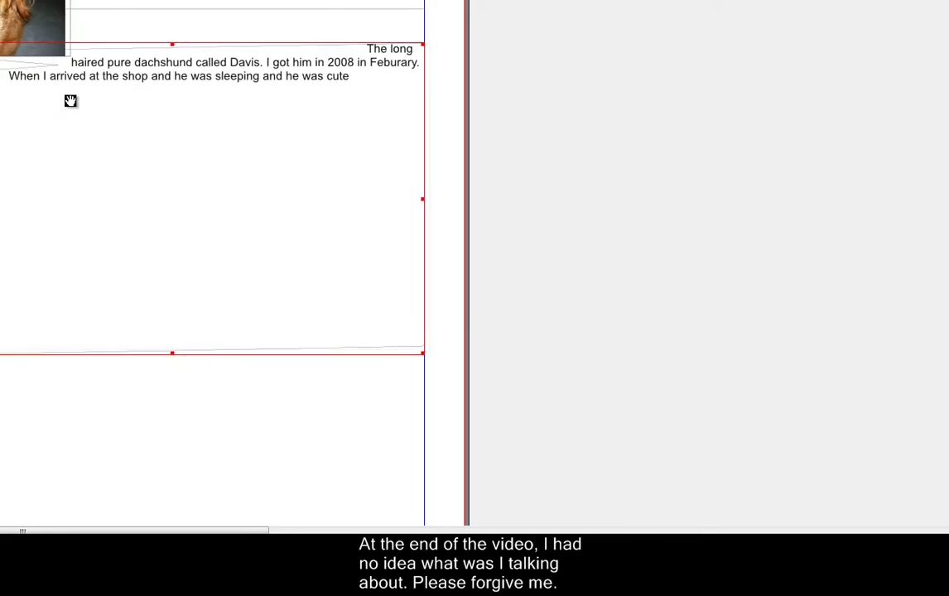
drag(152, 272, 146, 344)
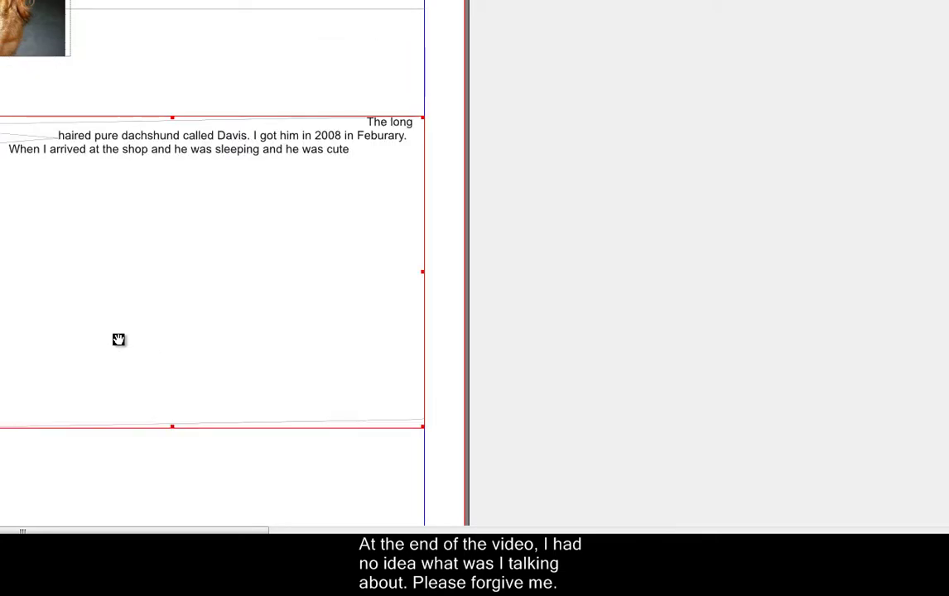
- Replace the text frame's dog story with English sample text beginning "3 May. Bistritz"
right_click(64, 205)
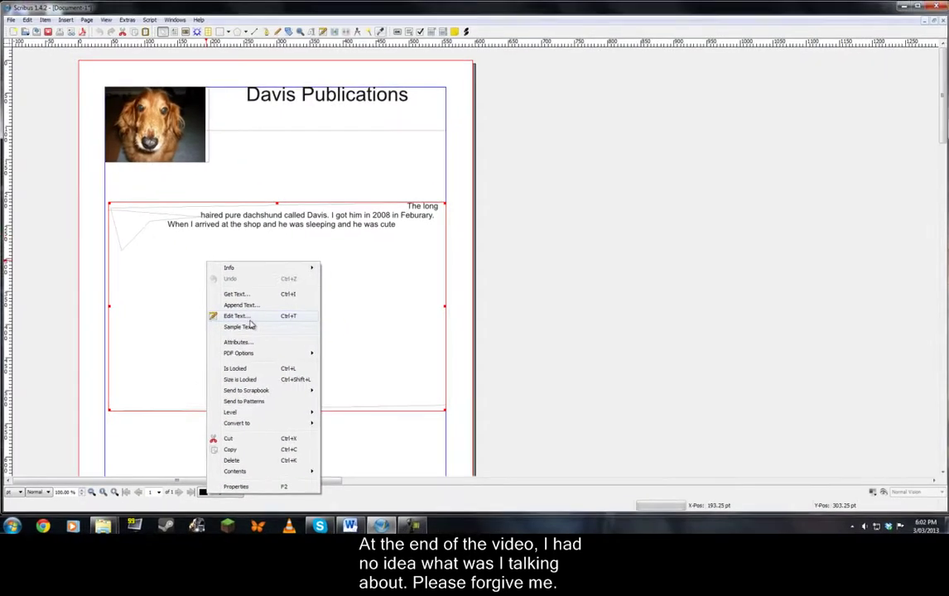
click(240, 317)
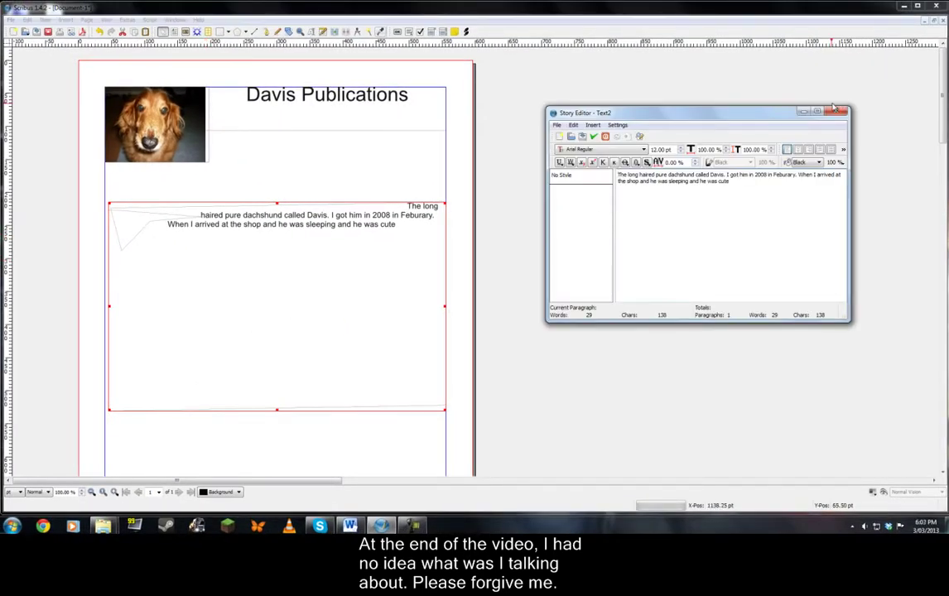
key(Escape)
right_click(277, 235)
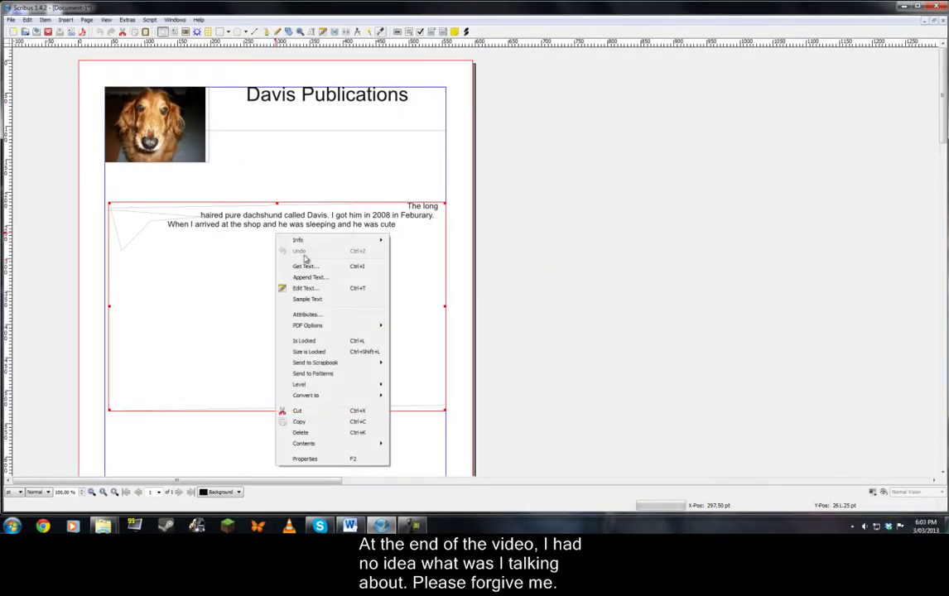
click(335, 300)
click(430, 220)
click(492, 338)
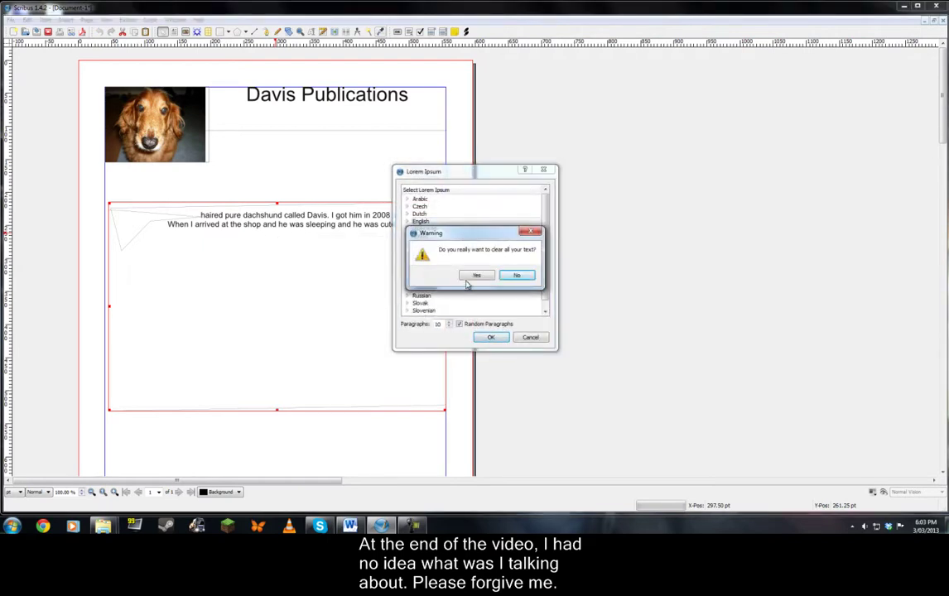
click(480, 275)
- Nudge the text frame up, open its Properties, and turn off text flow around it
drag(176, 231, 131, 212)
right_click(131, 212)
click(161, 438)
click(687, 188)
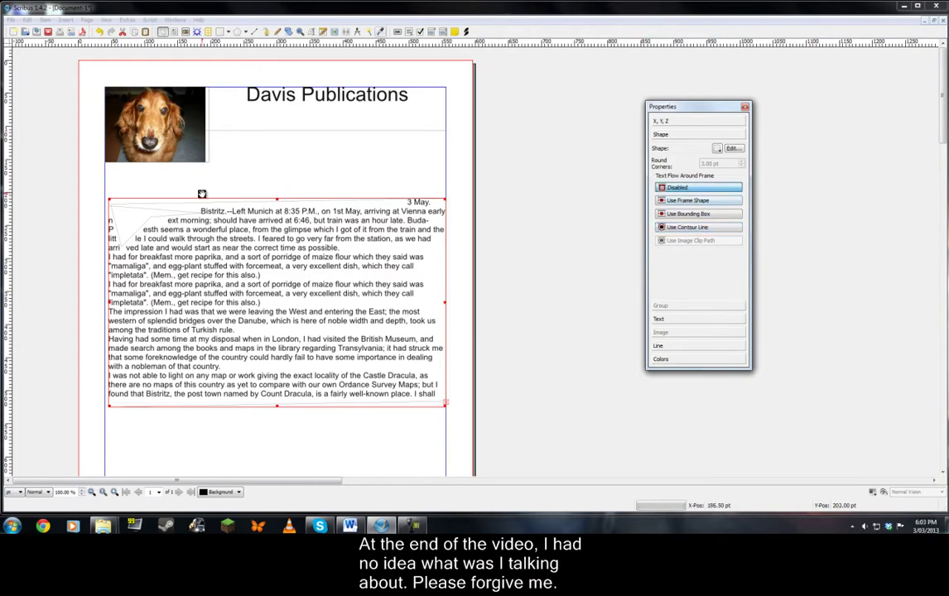
- Drag the sample-text frame's contour node so text runs full width from the left edge
click(108, 214)
click(733, 147)
click(486, 171)
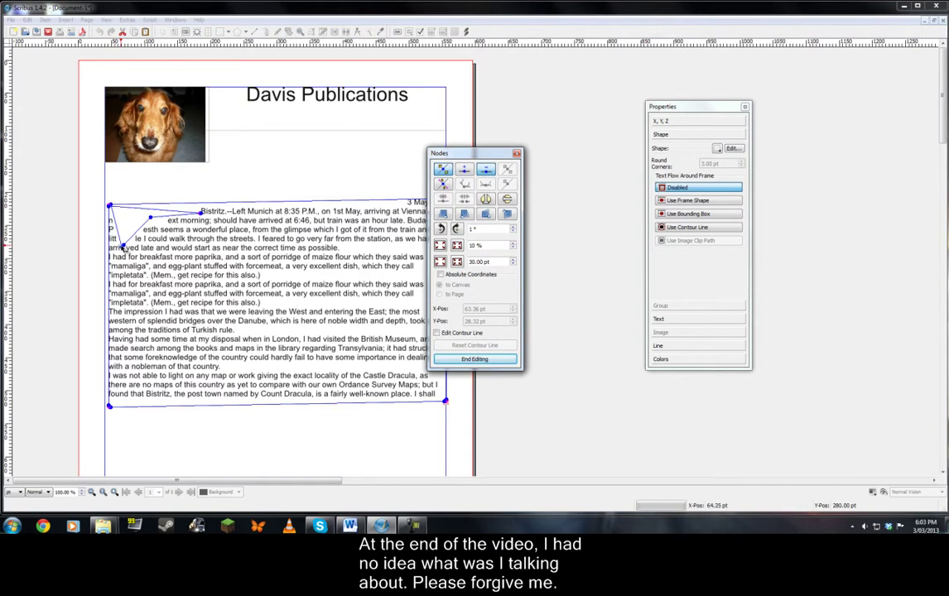
drag(114, 224, 130, 210)
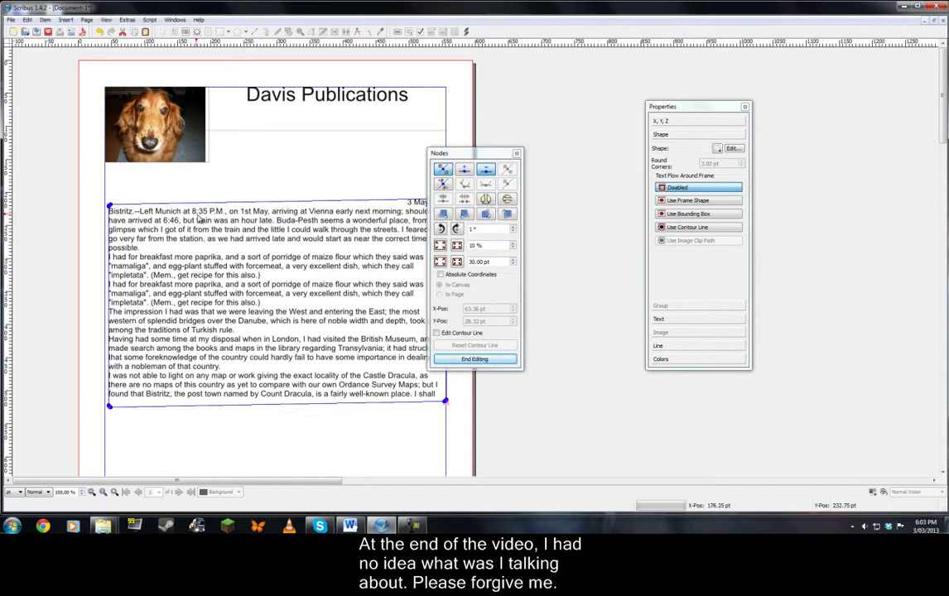
click(516, 154)
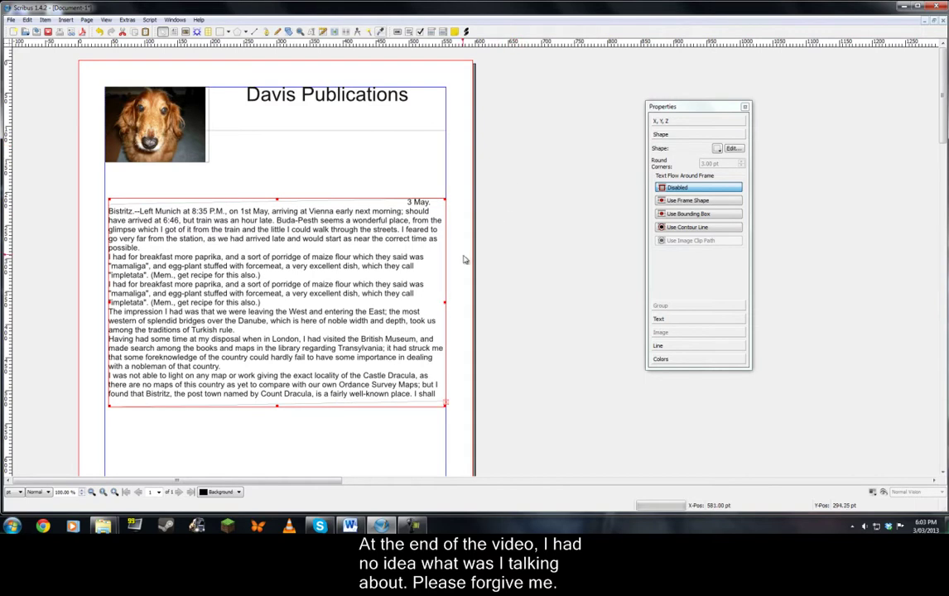